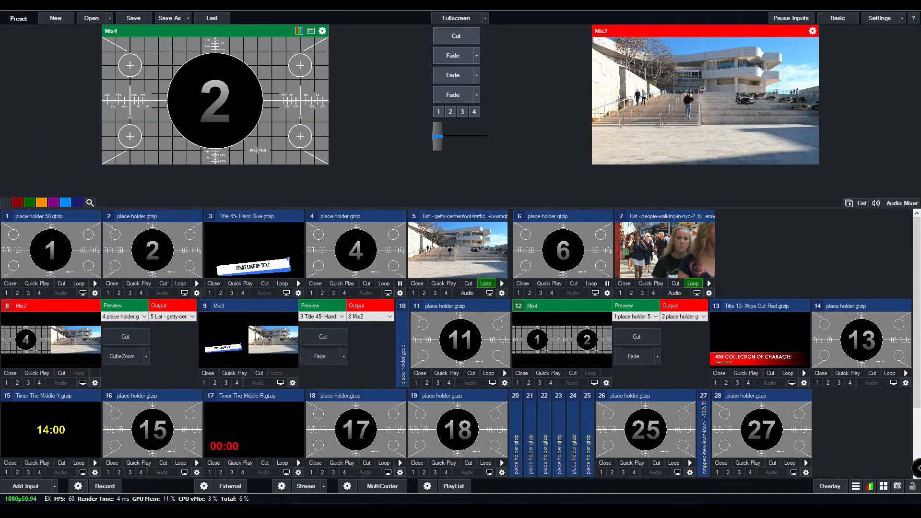
- Swap Mix4 and Mix2 between preview and output repeatedly, using the Cut transition and the Fade transition
click(456, 36)
click(456, 36)
click(457, 36)
click(456, 36)
click(456, 36)
click(456, 36)
click(453, 55)
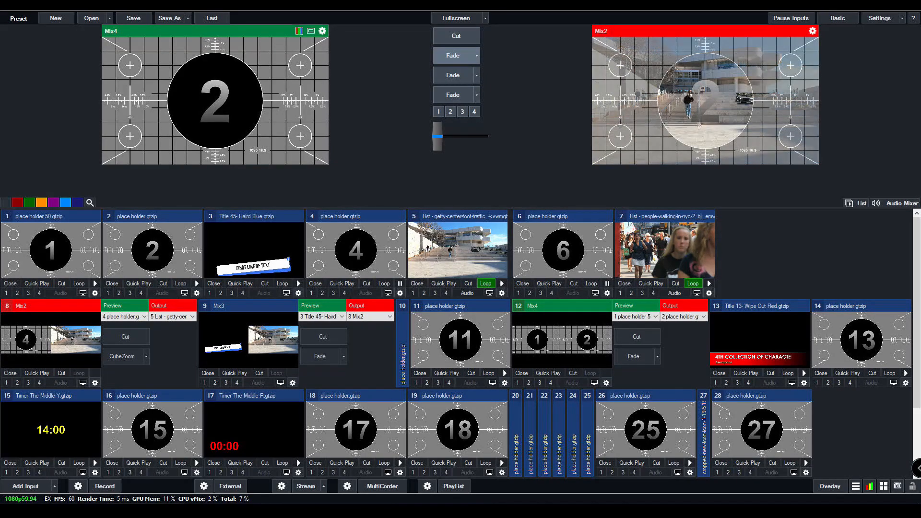
click(453, 56)
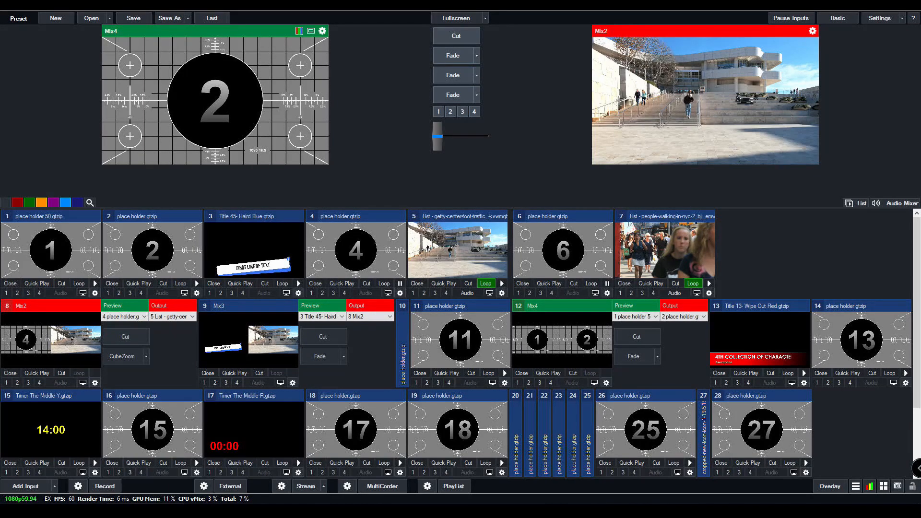
- Preview Mix2, Mix3 and Mix4 in turn, finish on Mix2, and run Mix2's own CubeZoom transition
click(51, 340)
click(248, 340)
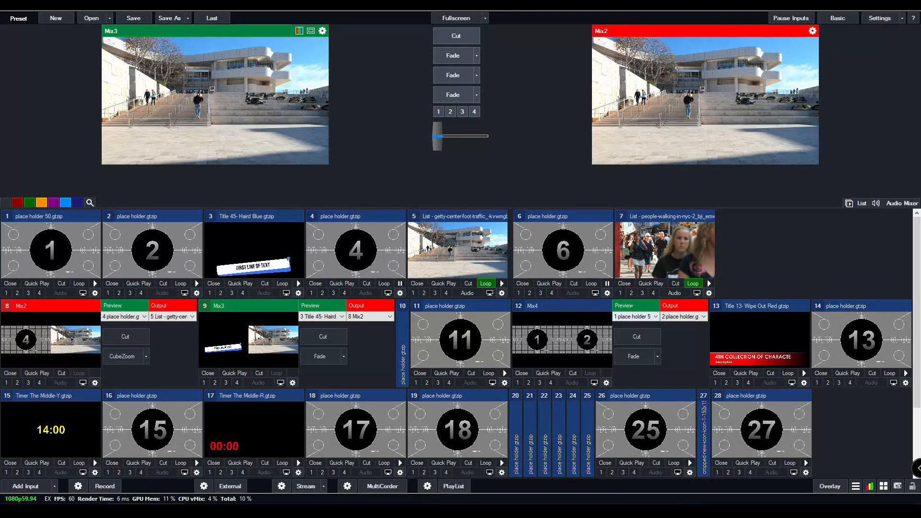
click(562, 340)
click(51, 340)
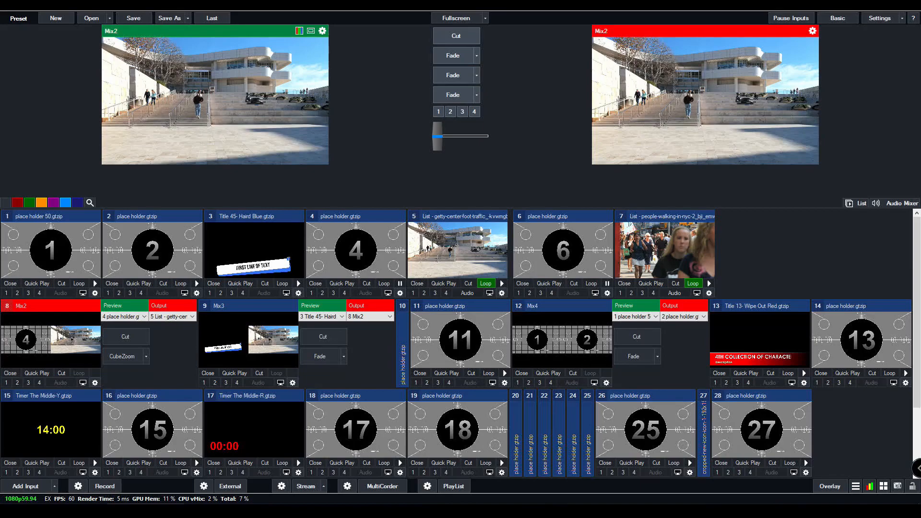
click(122, 356)
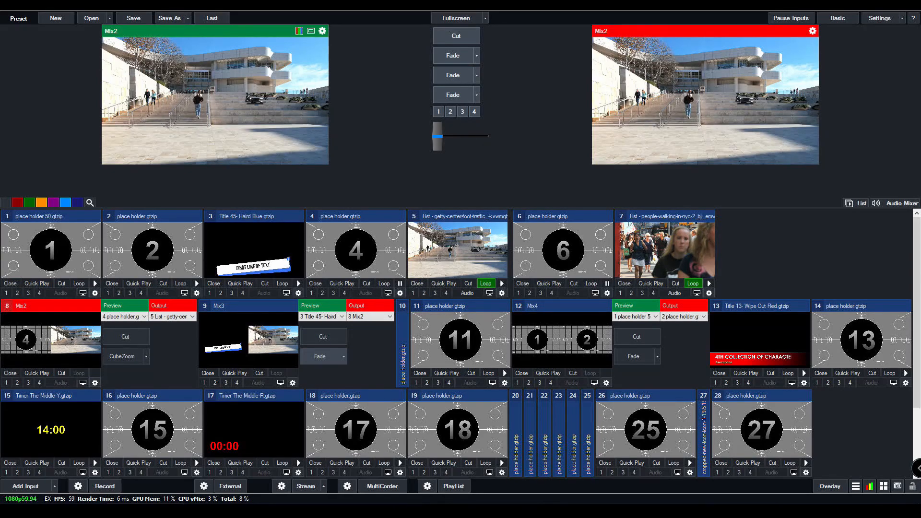
- Set Mix3's preview source to 12 Mix4 and its output source to the input 18 place holder
click(322, 316)
click(317, 374)
click(370, 317)
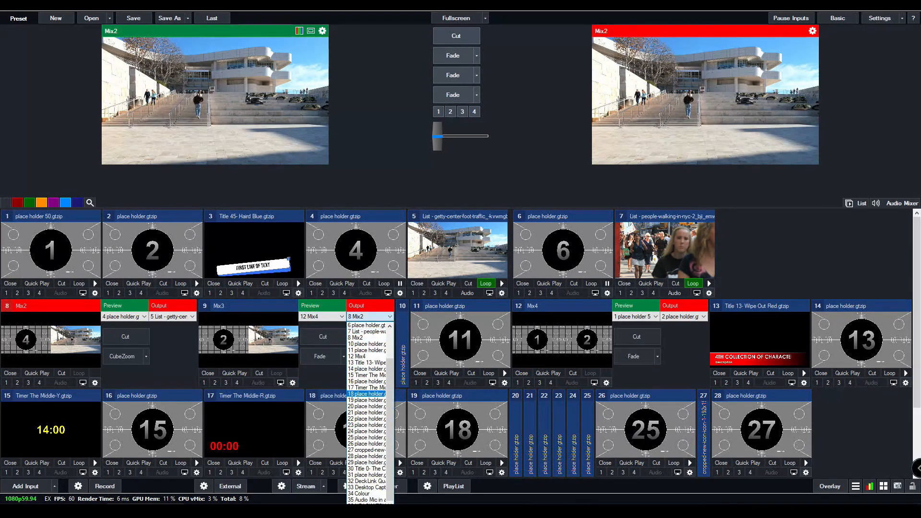
click(366, 394)
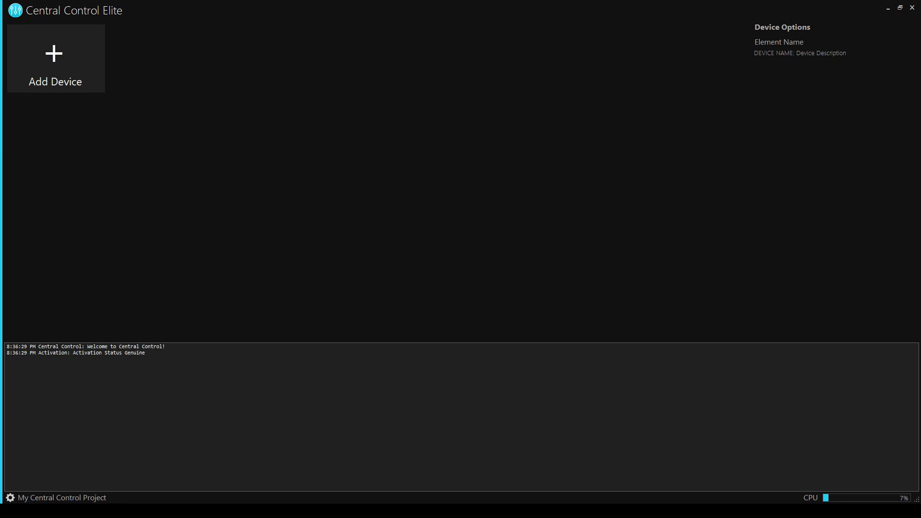
- Add the Elgato - StreamDeck XL (Intro) device to the Central Control project under the name StreamDeck XL
click(526, 244)
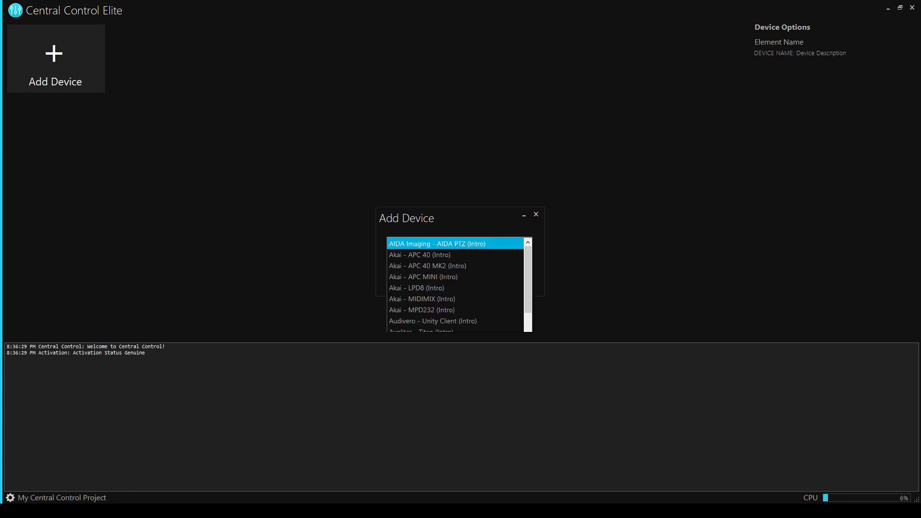
scroll(479, 240, down, 2)
scroll(456, 235, down, 8)
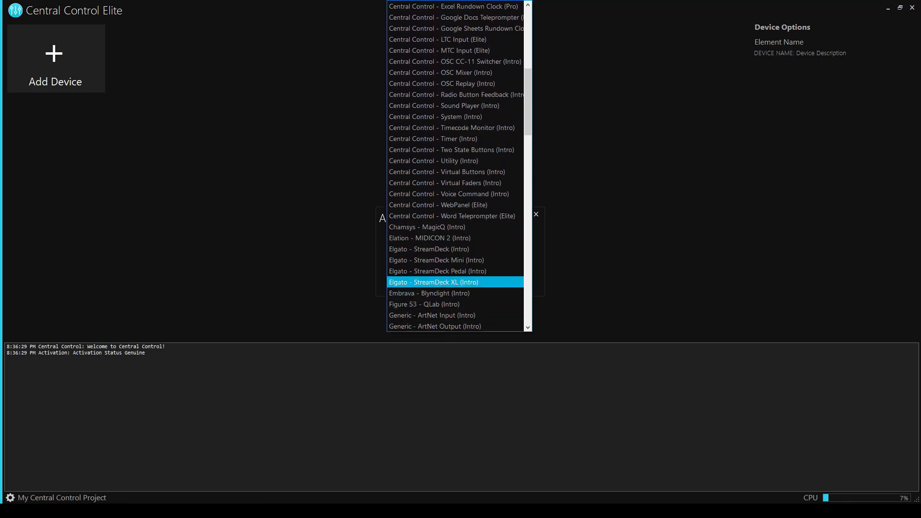
click(432, 282)
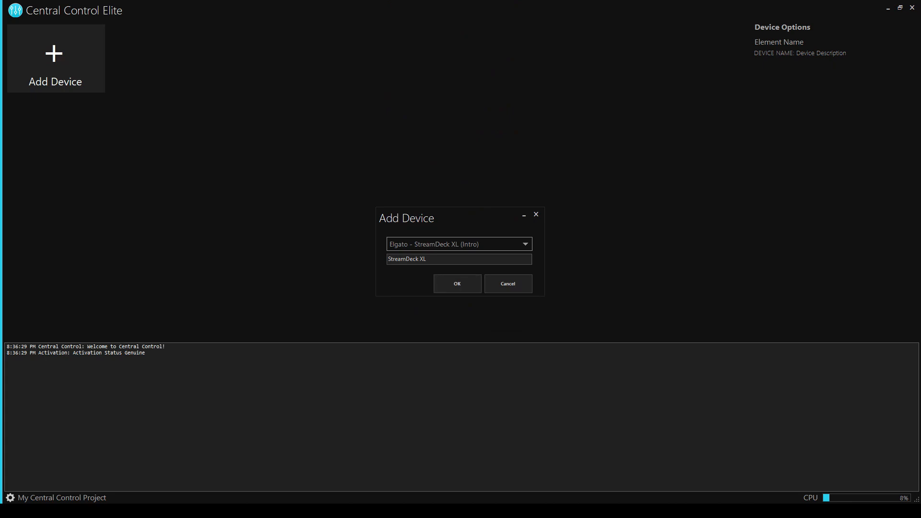
click(457, 284)
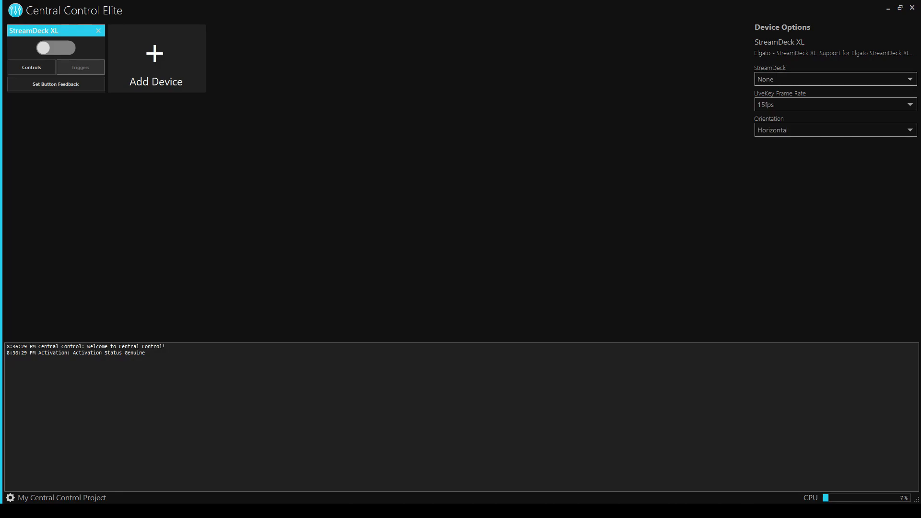
- Assign the connected Stream Deck XL hardware to the StreamDeck XL device and enable the device
click(835, 79)
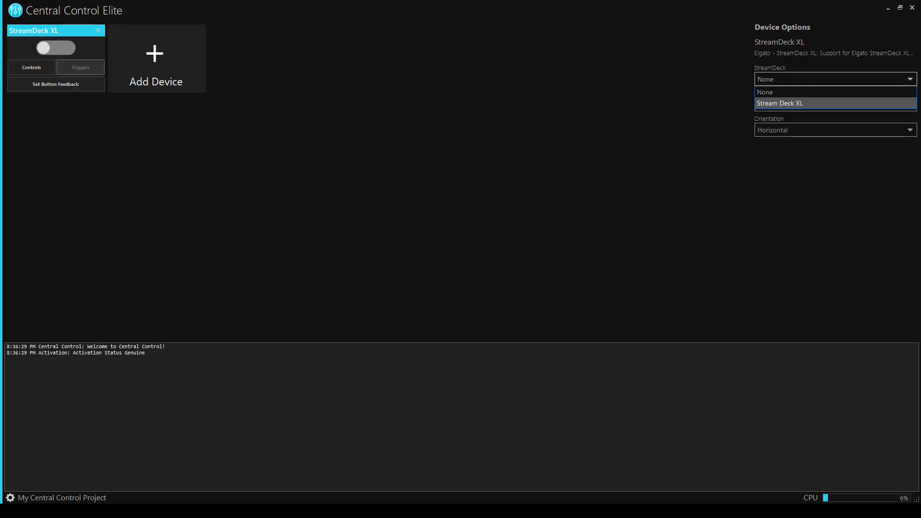
click(835, 103)
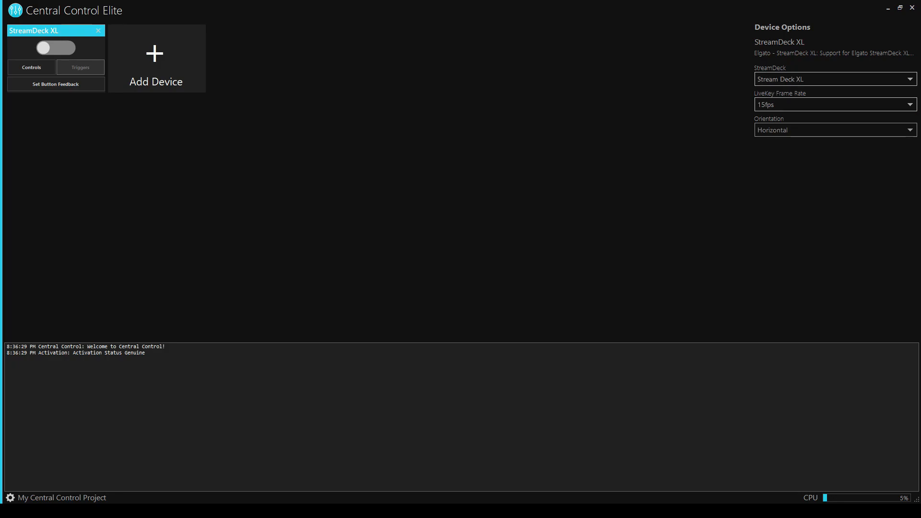
click(56, 48)
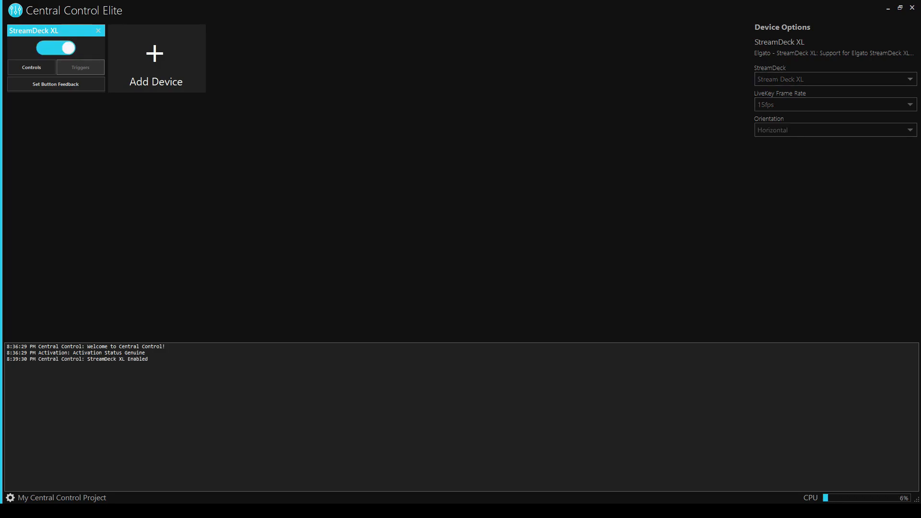
- Add the StudioCoast - vMix (Intro) device to the project under the name vMix
click(156, 59)
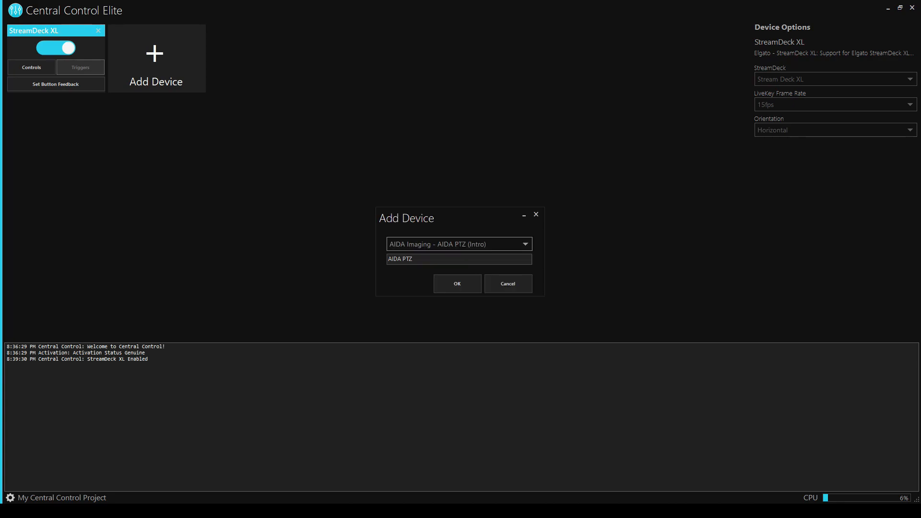
click(460, 241)
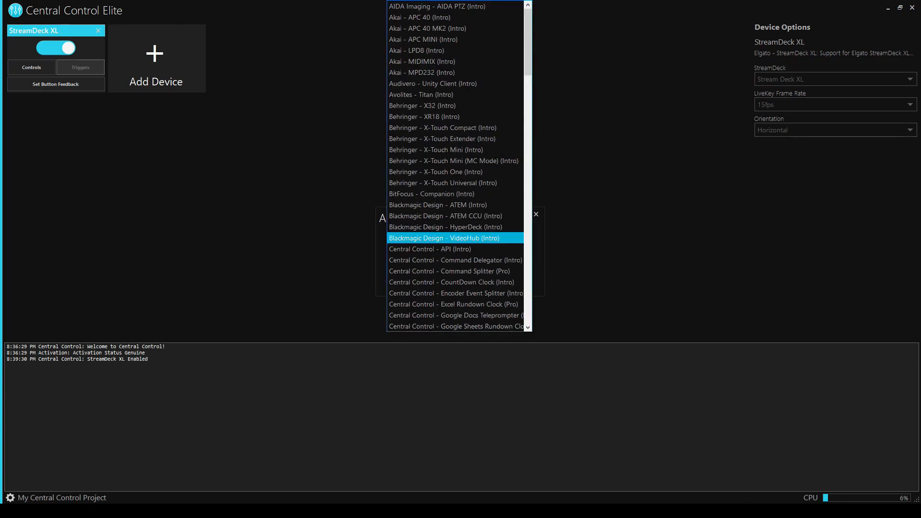
scroll(459, 237, down, 8)
scroll(459, 232, down, 20)
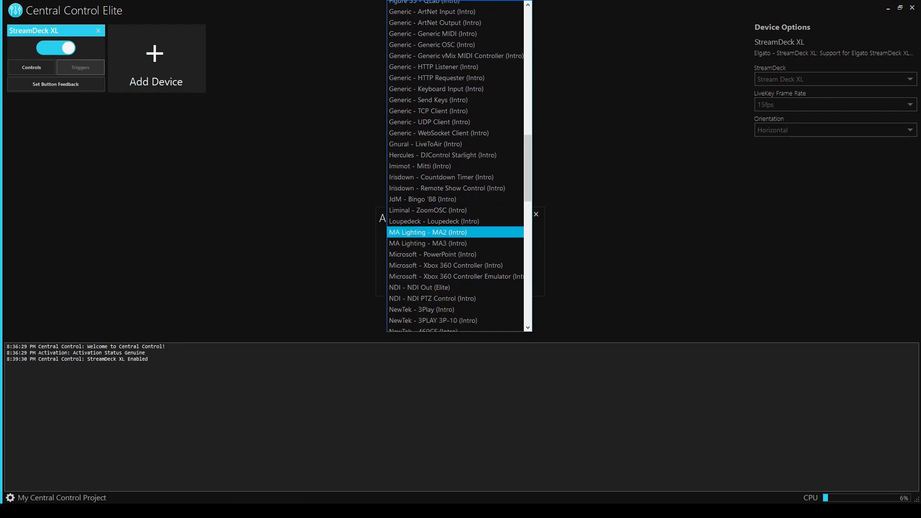
scroll(460, 232, down, 10)
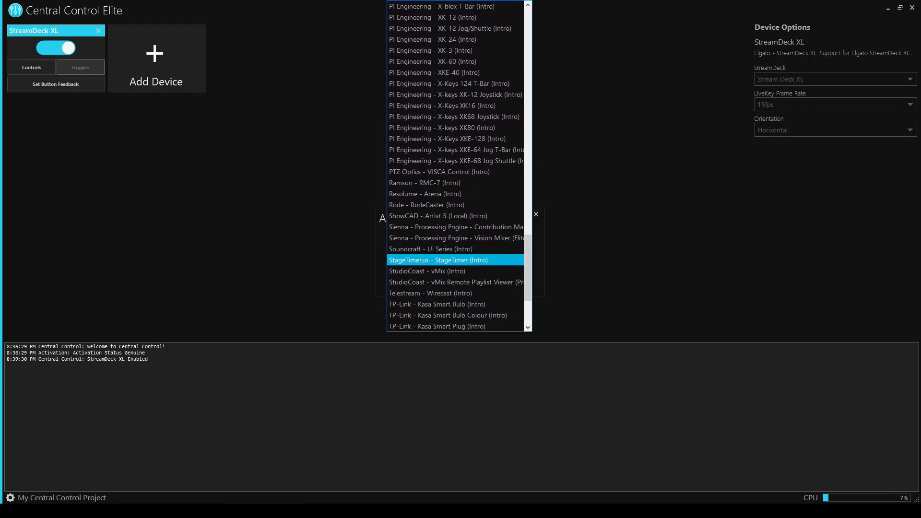
click(455, 272)
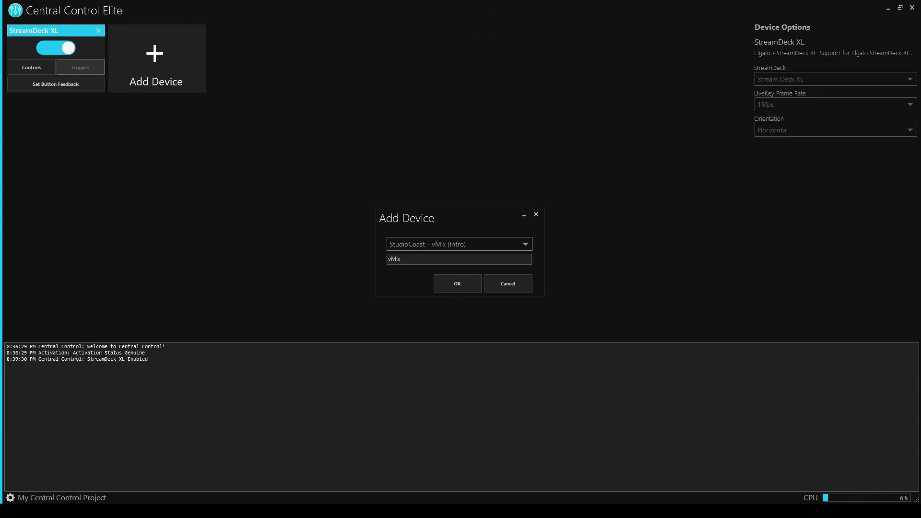
click(458, 284)
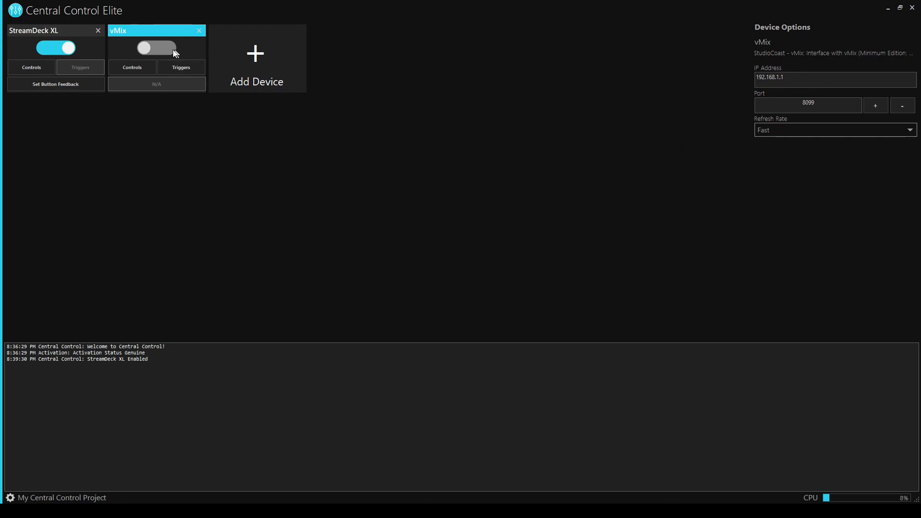
- Set the vMix device's IP address to 192.168.1.223 and enable the device
click(804, 81)
text(33)
click(145, 50)
drag(783, 78, 828, 79)
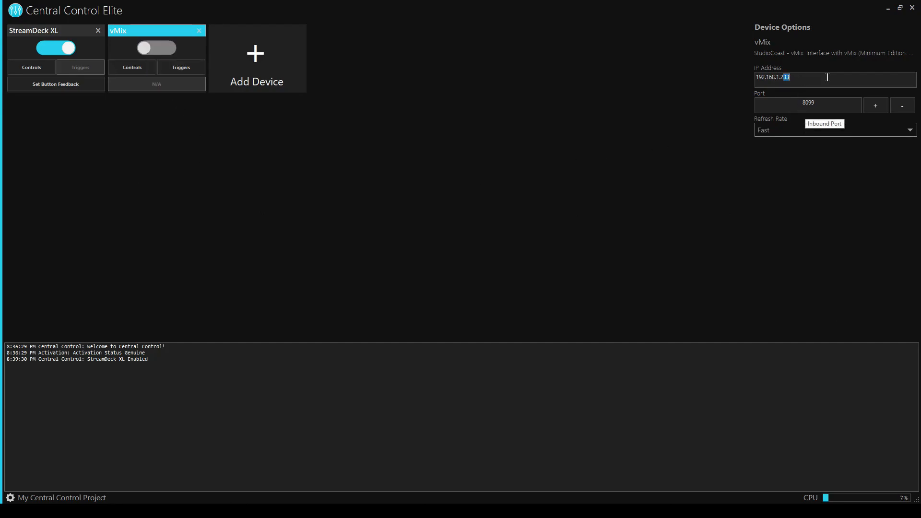
text(23)
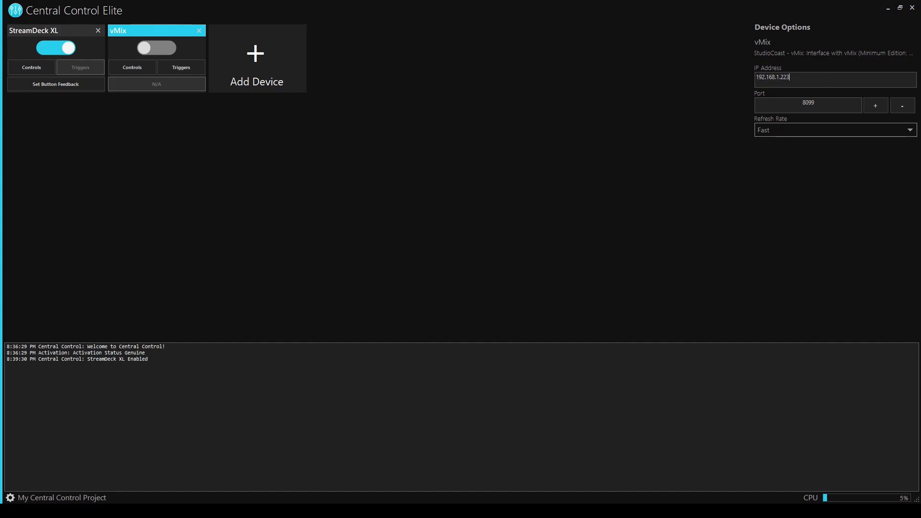
click(149, 49)
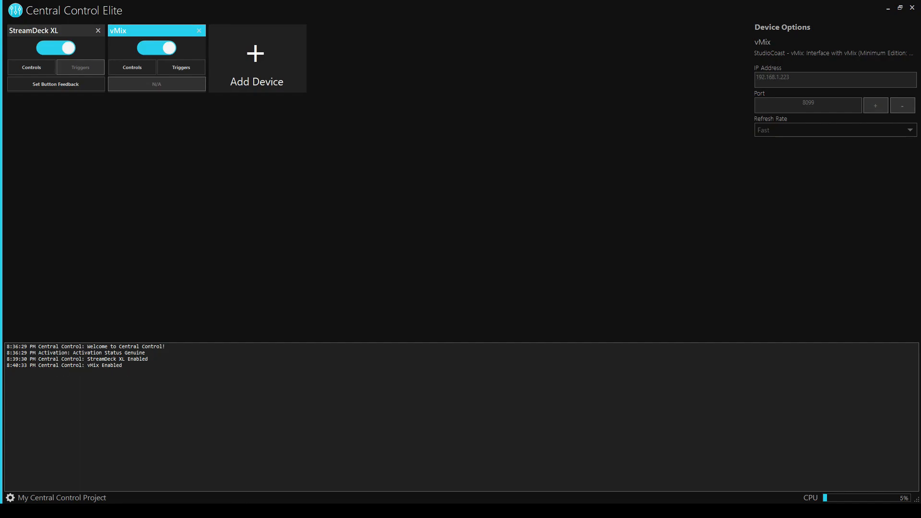
click(218, 294)
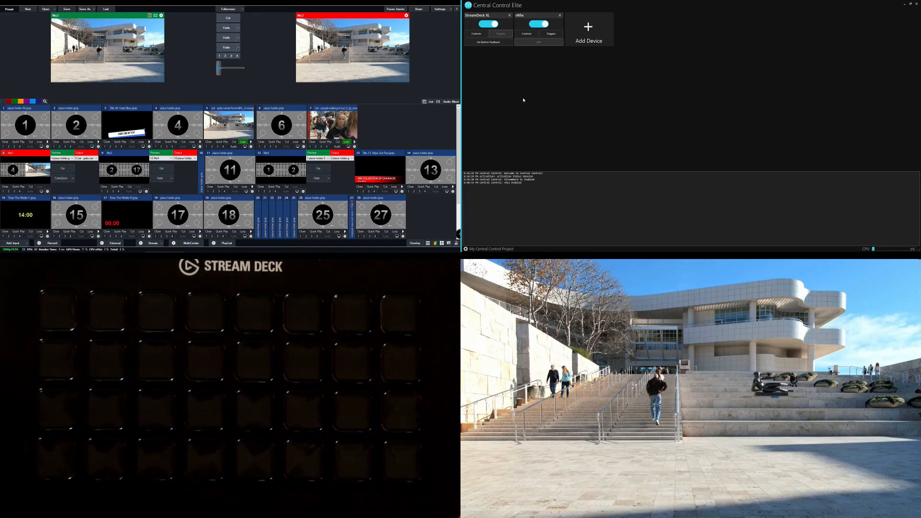
- Set the StreamDeck XL's default button feedback colour to green, test it, and apply it to all buttons
click(487, 43)
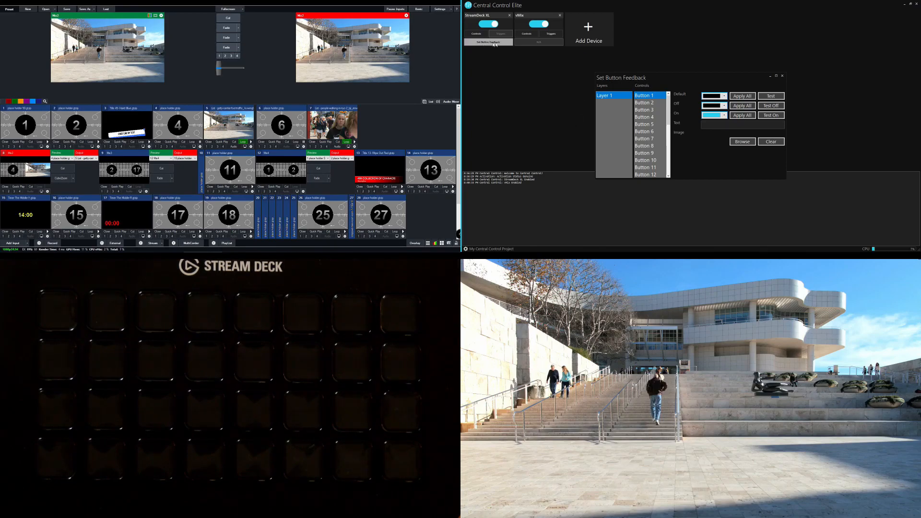
click(724, 96)
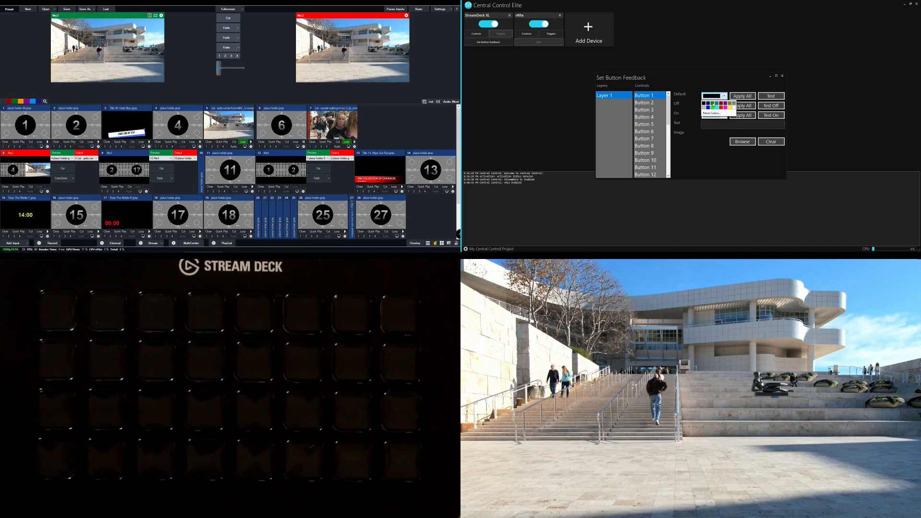
click(714, 103)
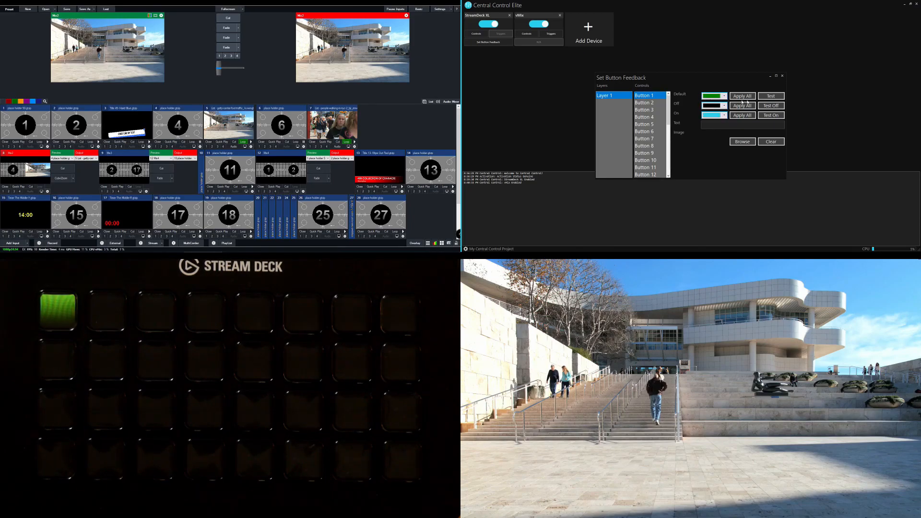
click(770, 97)
click(743, 98)
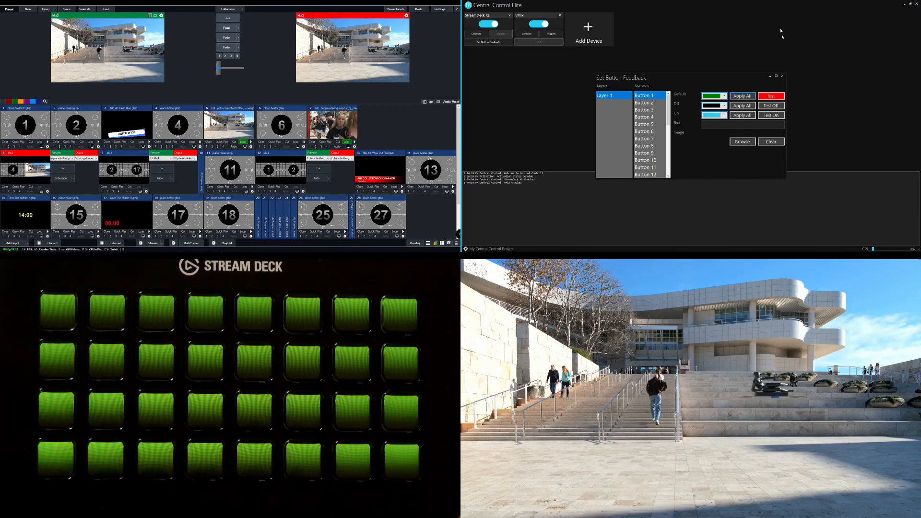
click(783, 77)
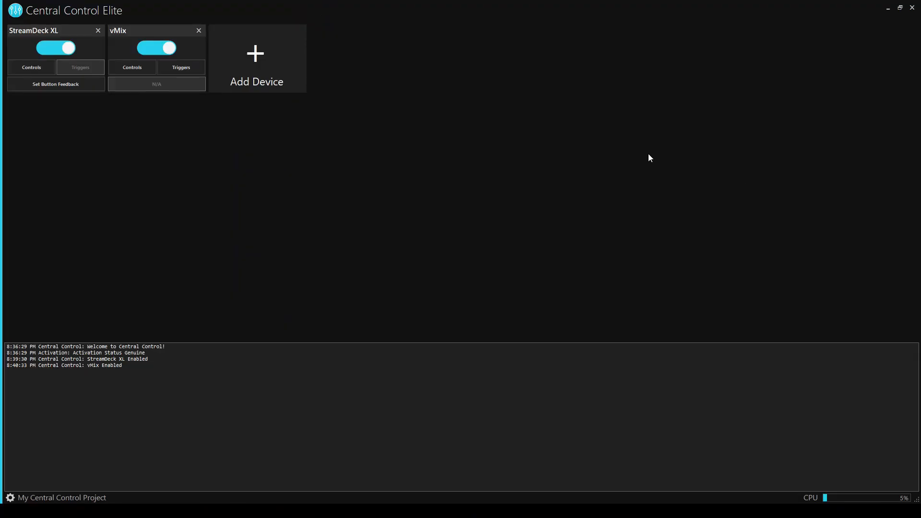
- Open the StreamDeck XL control mapping and choose vMix as the command source for Button 1 on Layer 1
click(36, 72)
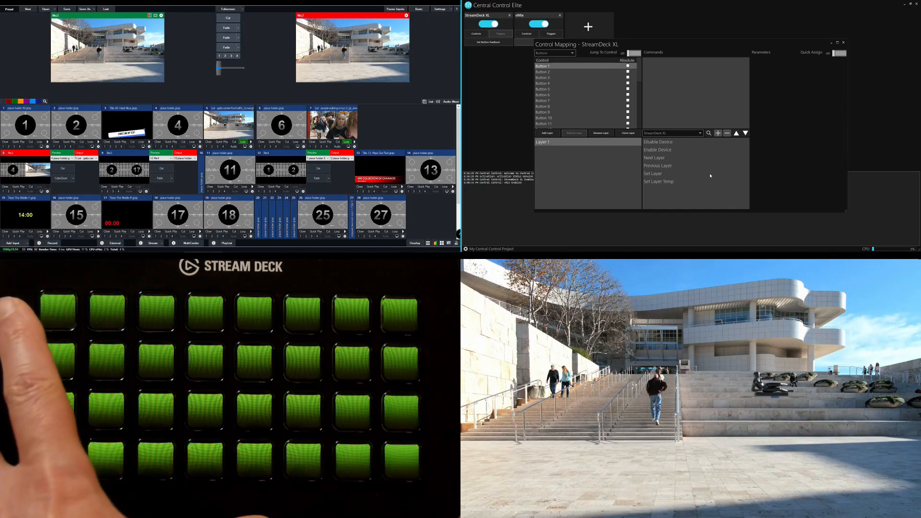
click(633, 54)
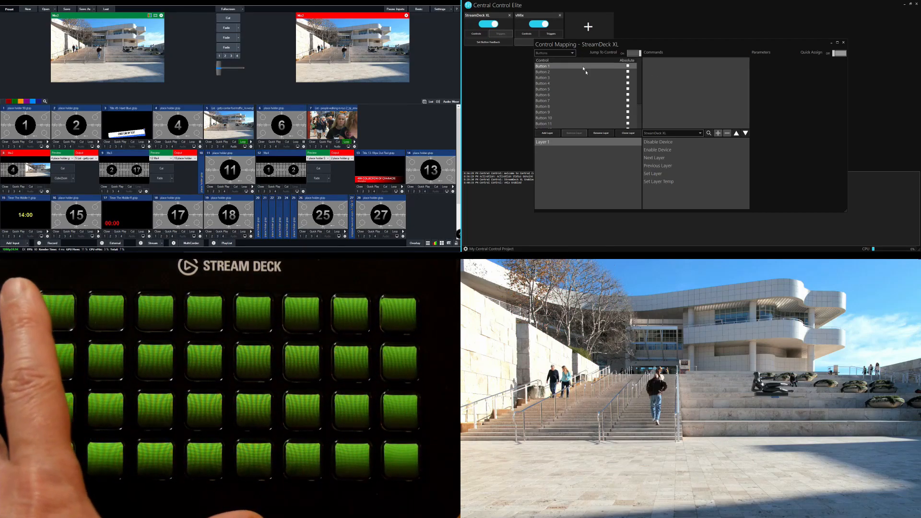
click(679, 134)
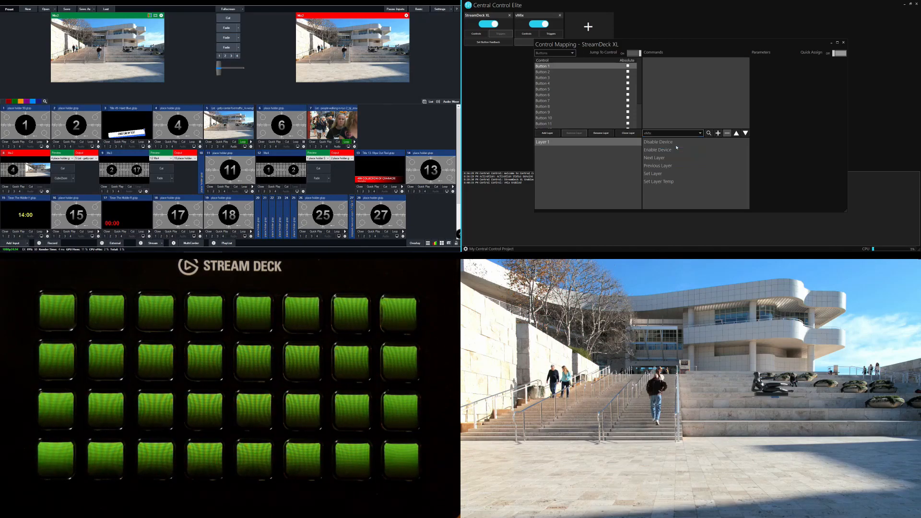
click(677, 145)
click(683, 136)
click(671, 139)
click(682, 134)
click(680, 145)
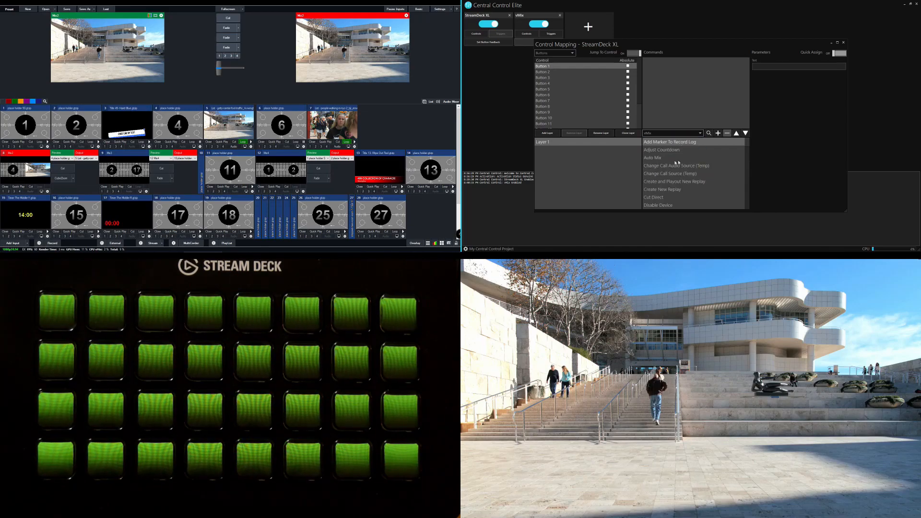
click(672, 145)
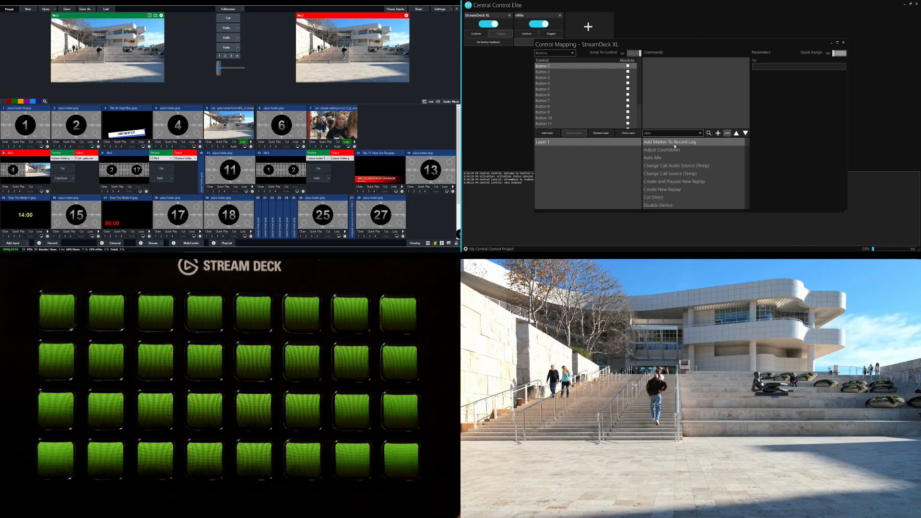
- Search the vMix commands for "mix" and assign Set Delegated Mix to Buttons 1 to 4, raising the selected mix for each button
click(710, 134)
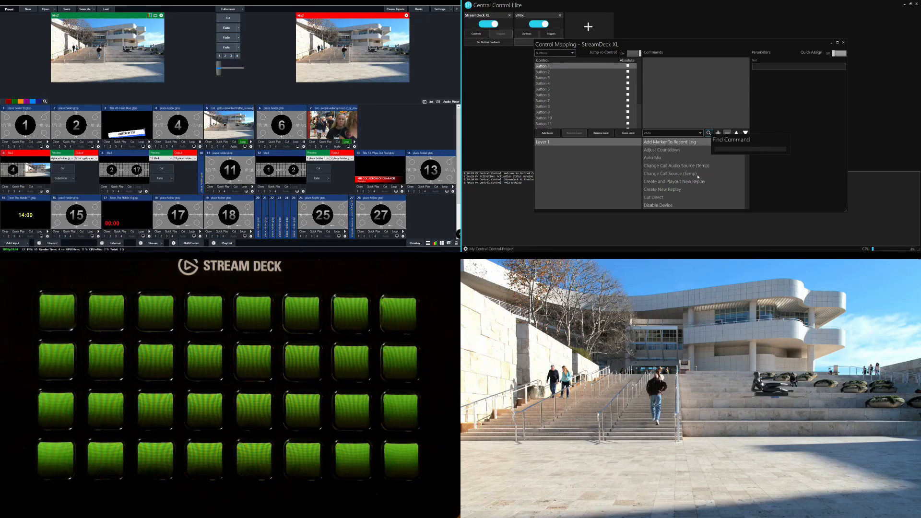
text(mix)
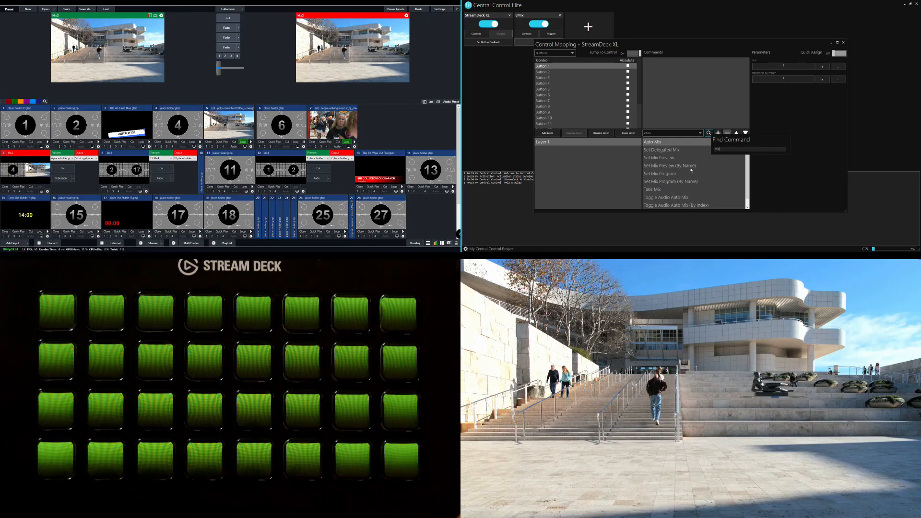
click(654, 152)
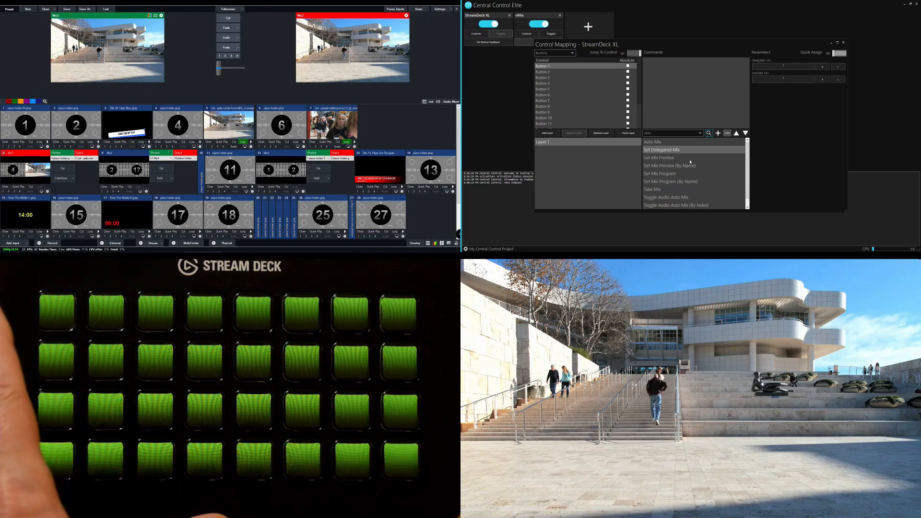
mouse_move(771, 51)
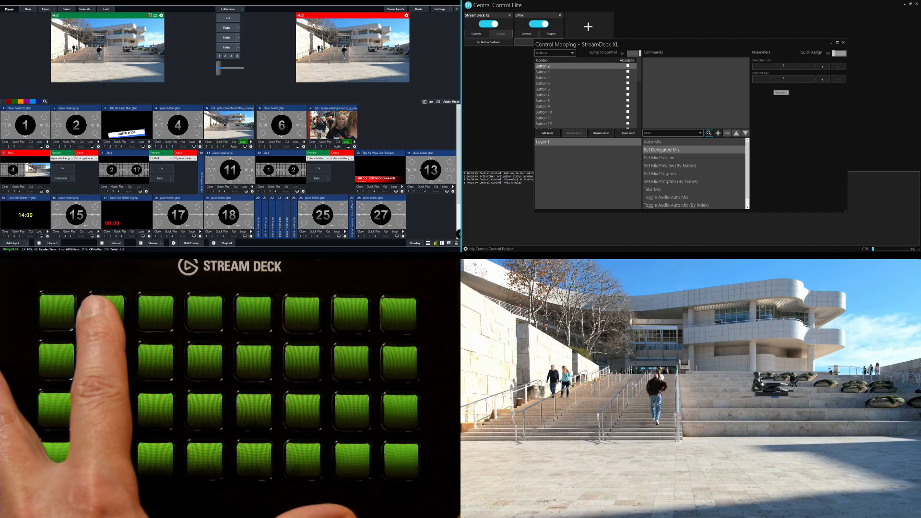
click(817, 81)
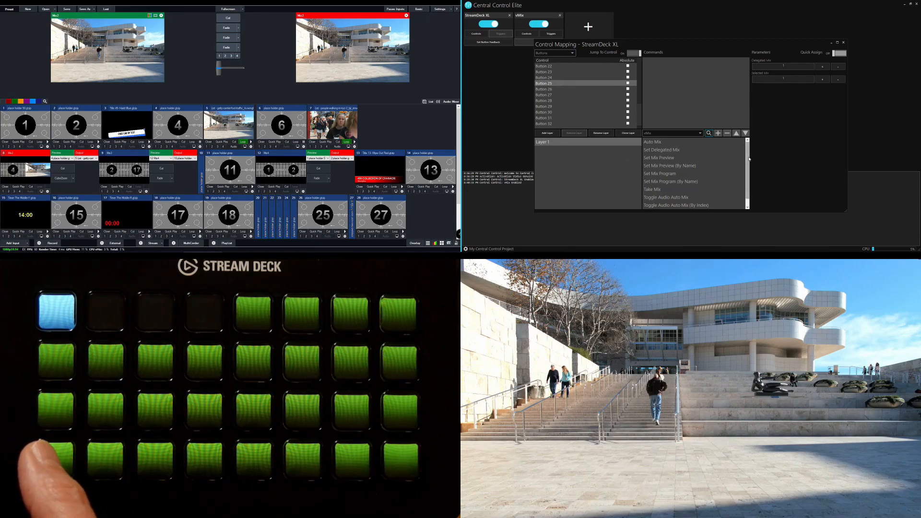
- Quick-assign Set Mix Preview to Buttons 25 to 31 with the Mix index below 1 and input numbers counting up from 1
click(668, 158)
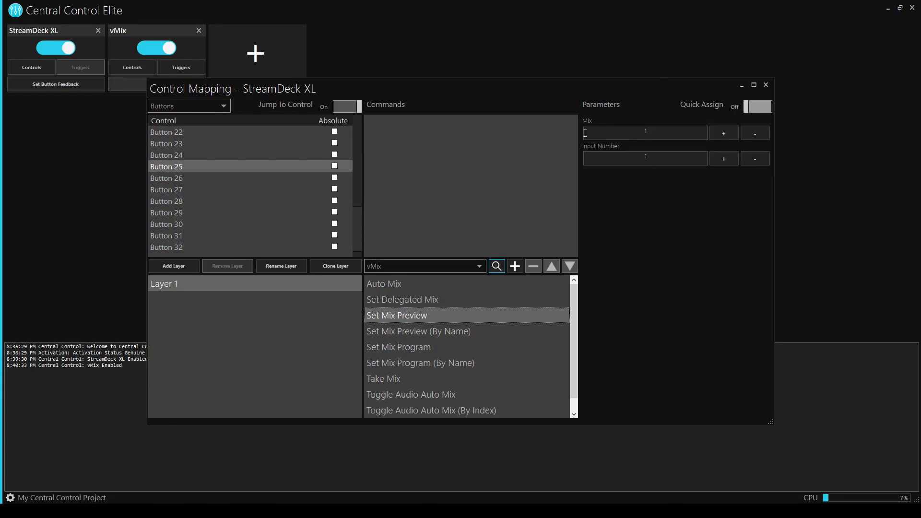
click(758, 135)
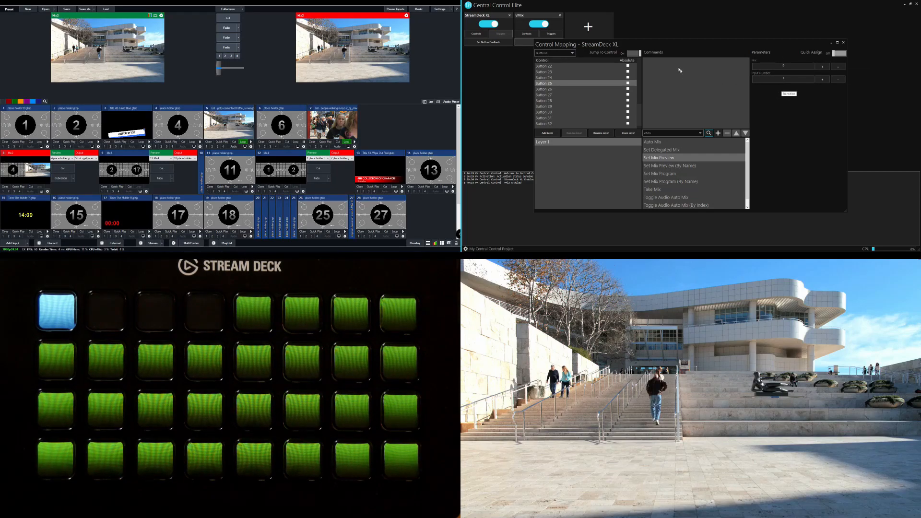
click(840, 53)
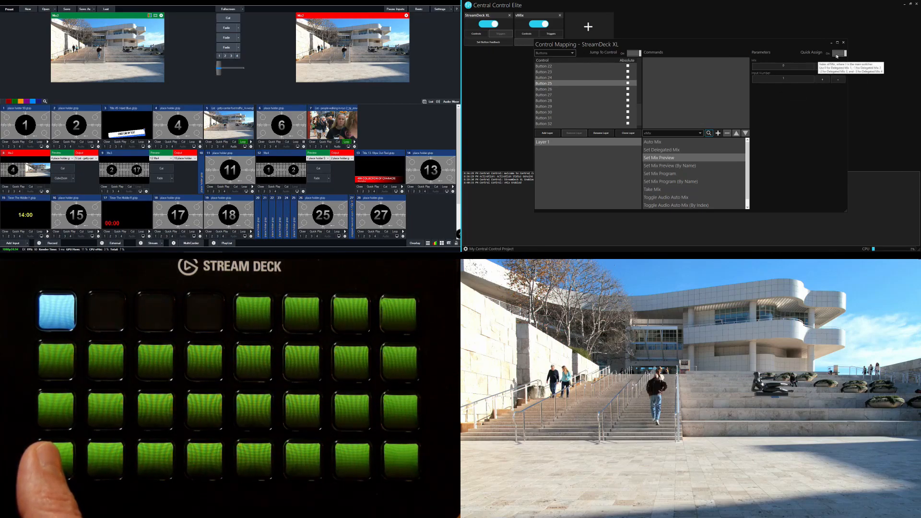
key(Down)
key(Down)
click(719, 134)
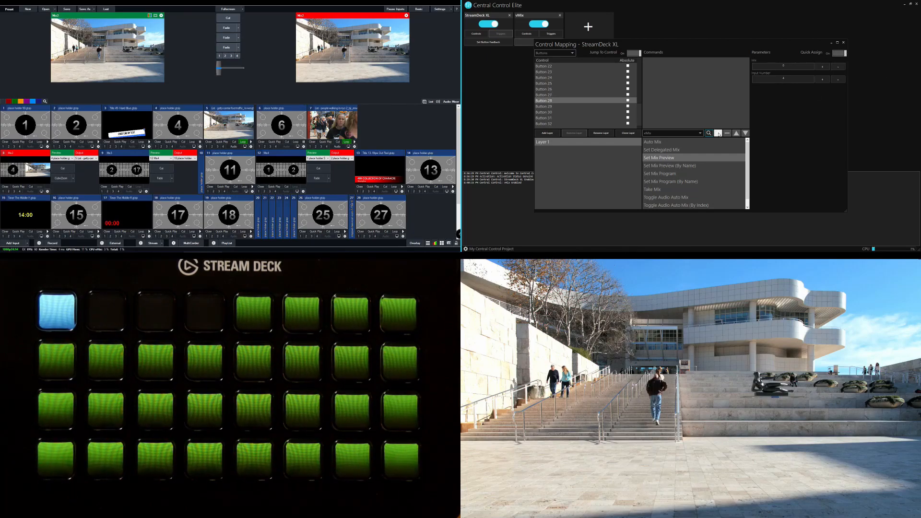
click(718, 134)
click(719, 134)
click(719, 134)
click(719, 134)
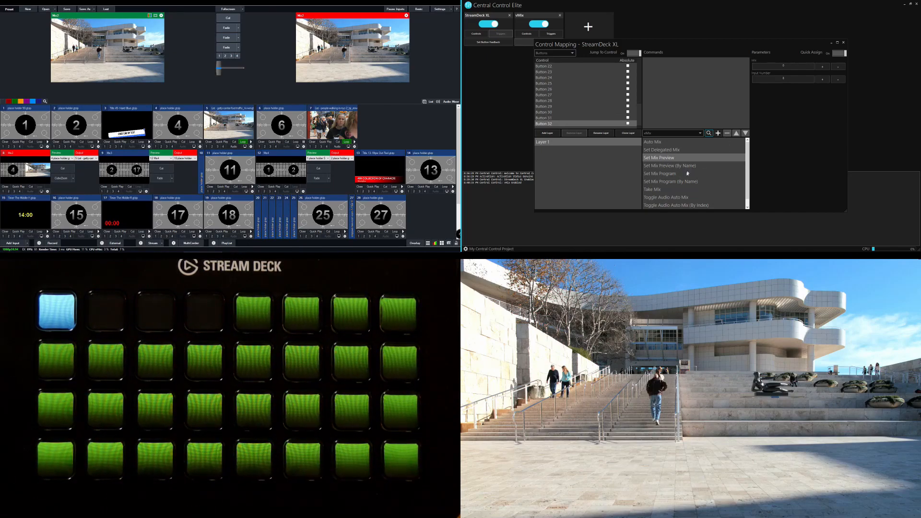
- Quick-assign Set Mix Program to Buttons 17 to 23 with input numbers counting up from 1
click(672, 175)
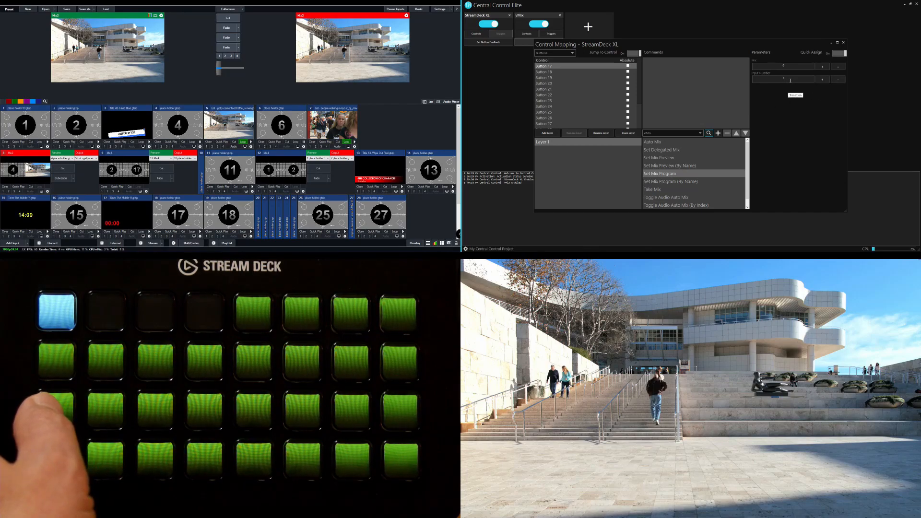
click(837, 82)
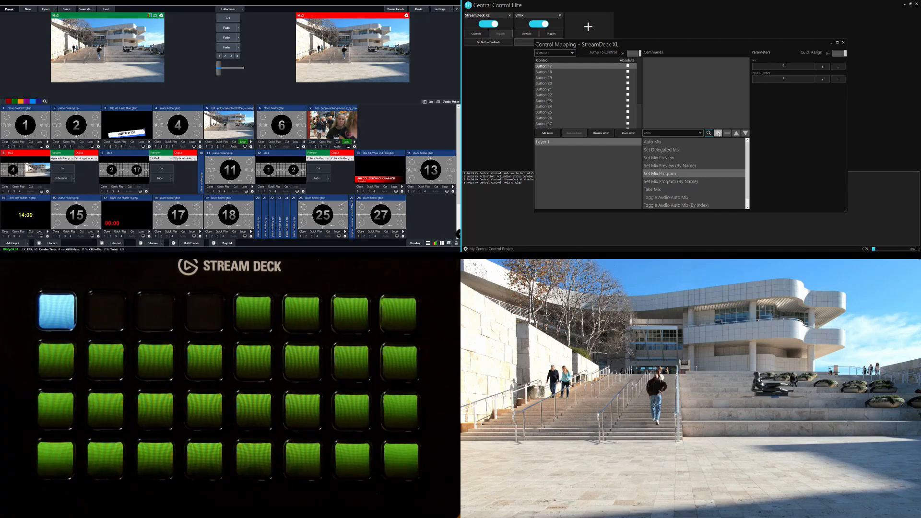
key(Down)
key(Down)
key(Down)
key(Down)
key(Down)
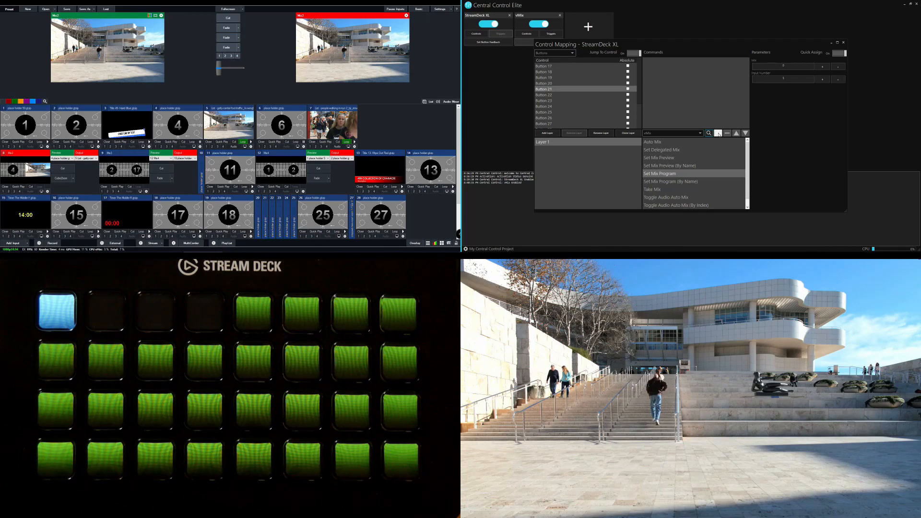
key(Down)
key(Down)
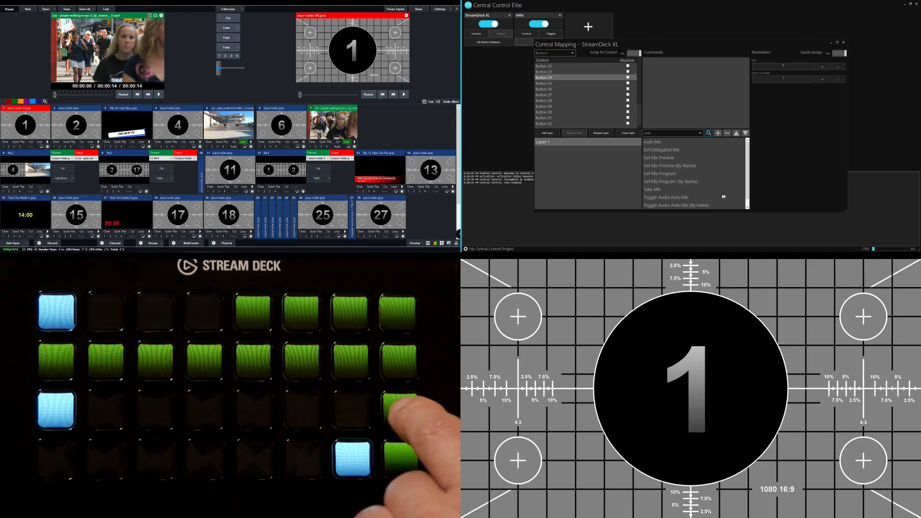
- Assign Auto Mix with transition number 1 to Button 24 and Take Mix to Button 32, and close the control mapping
click(661, 143)
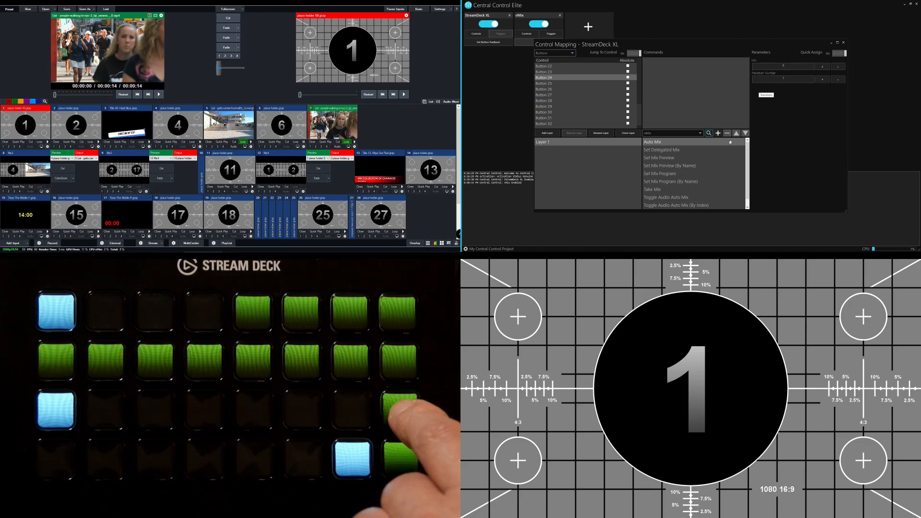
key(Down)
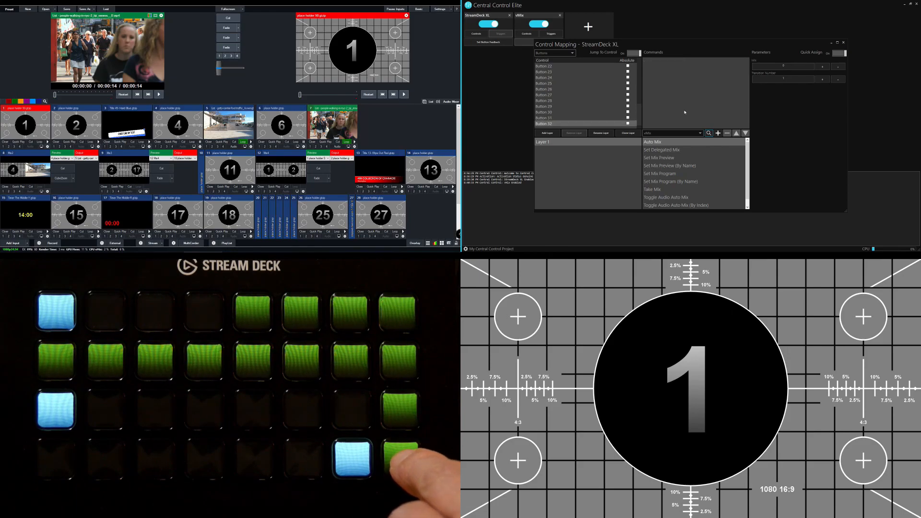
click(656, 189)
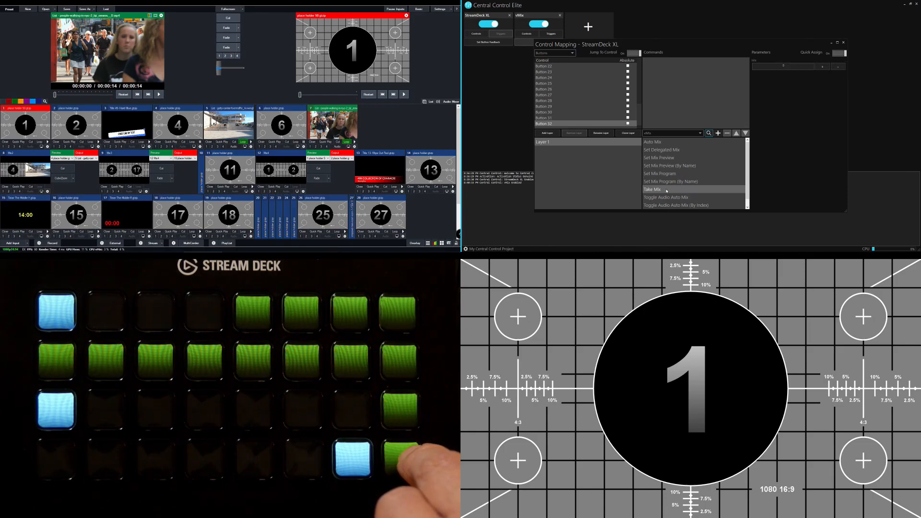
click(567, 97)
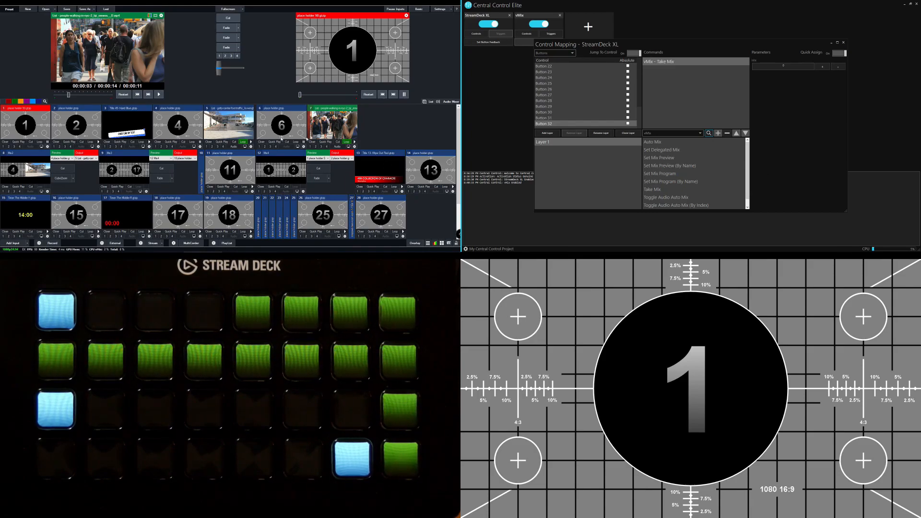
click(843, 43)
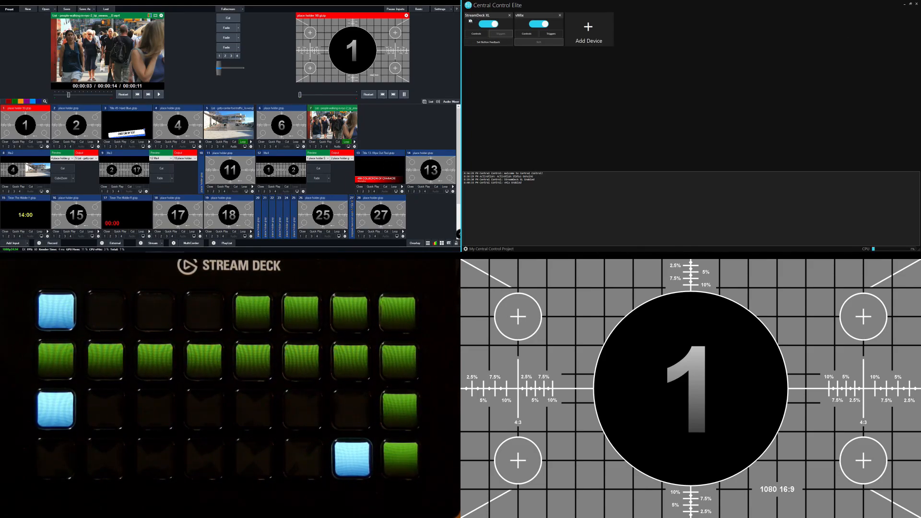
- Set the StreamDeck XL feedback for Button 1 to blue when off, red when on, with the text 1
click(488, 42)
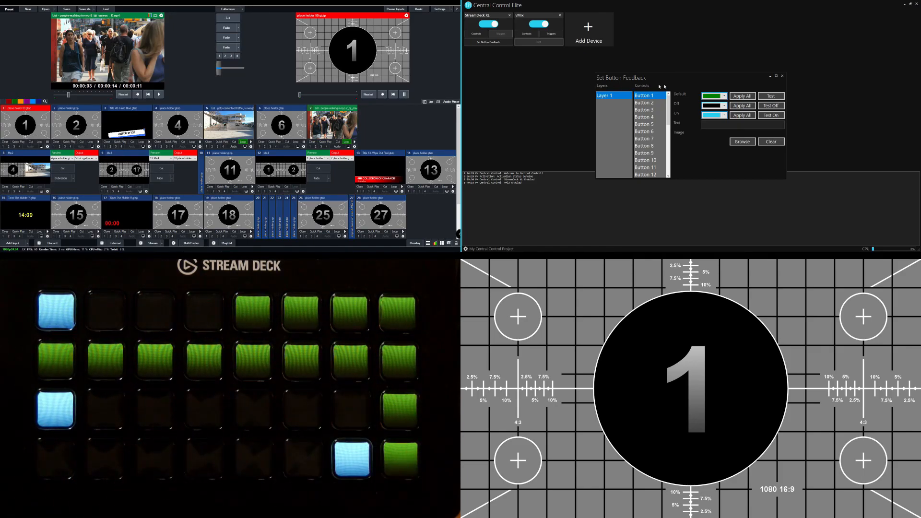
click(725, 107)
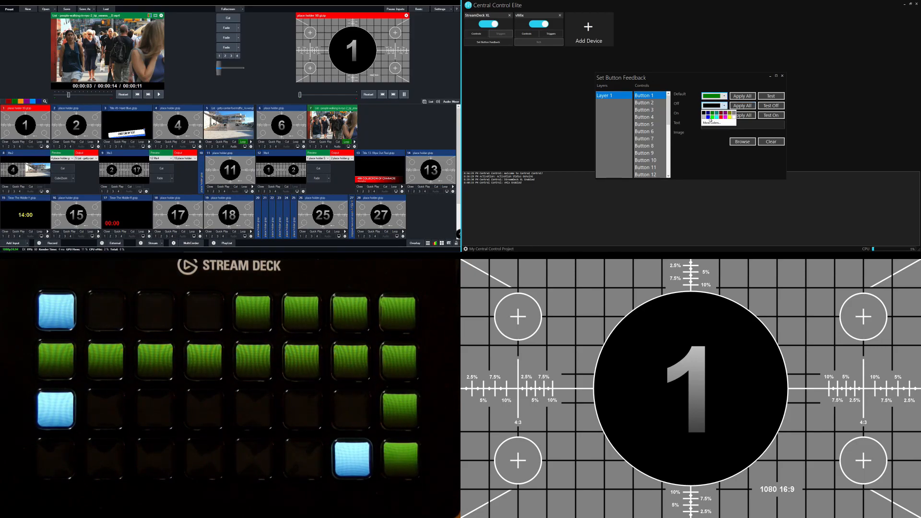
click(708, 117)
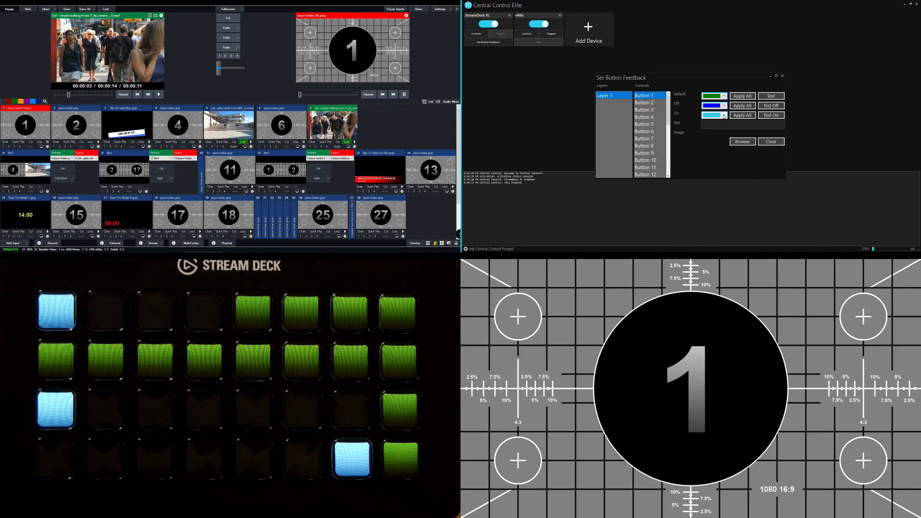
click(724, 115)
click(722, 127)
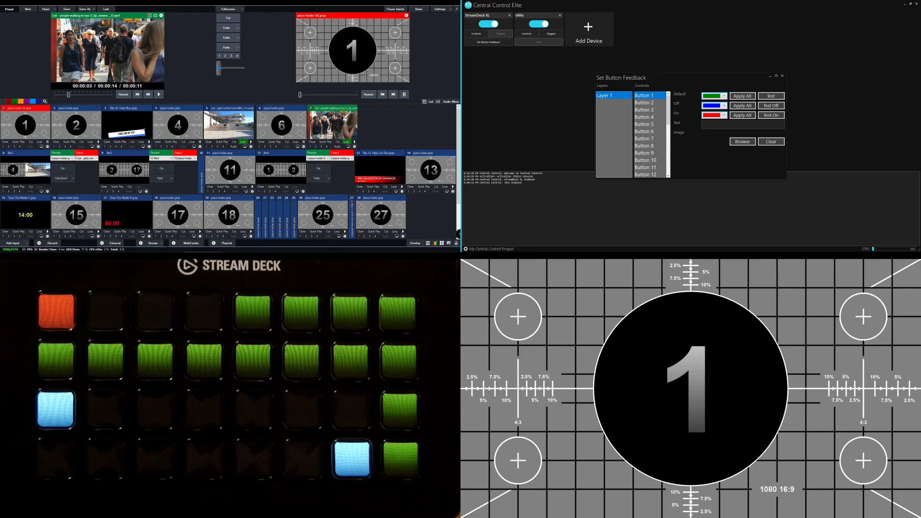
click(719, 125)
text(1)
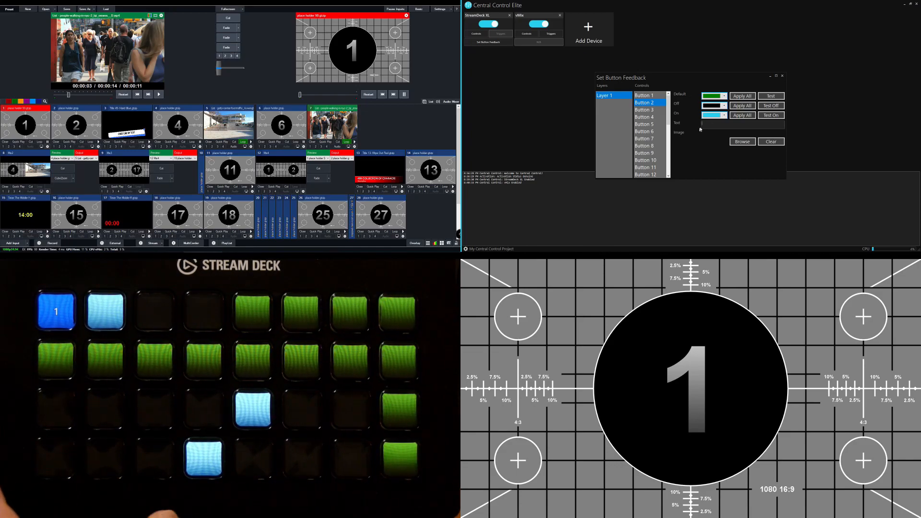
- Set the feedback for Button 2 to blue when off, red when on, with the text 2
click(722, 107)
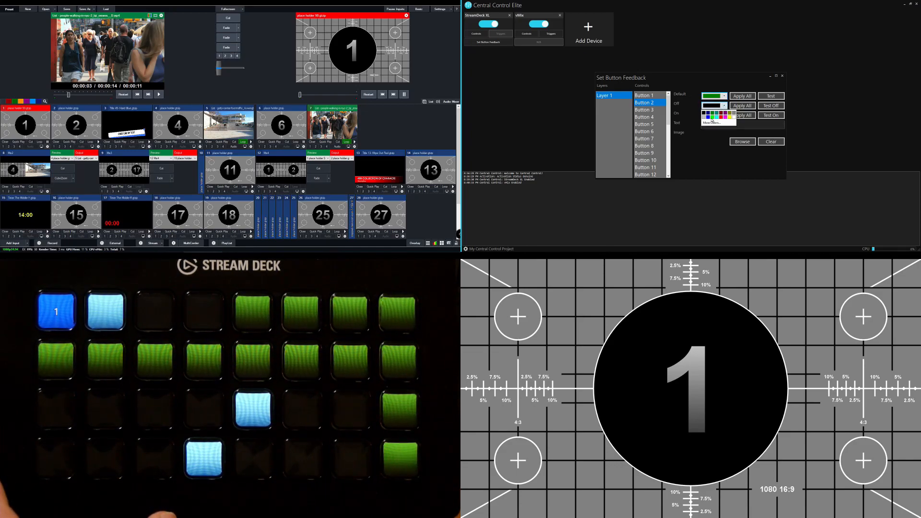
click(708, 117)
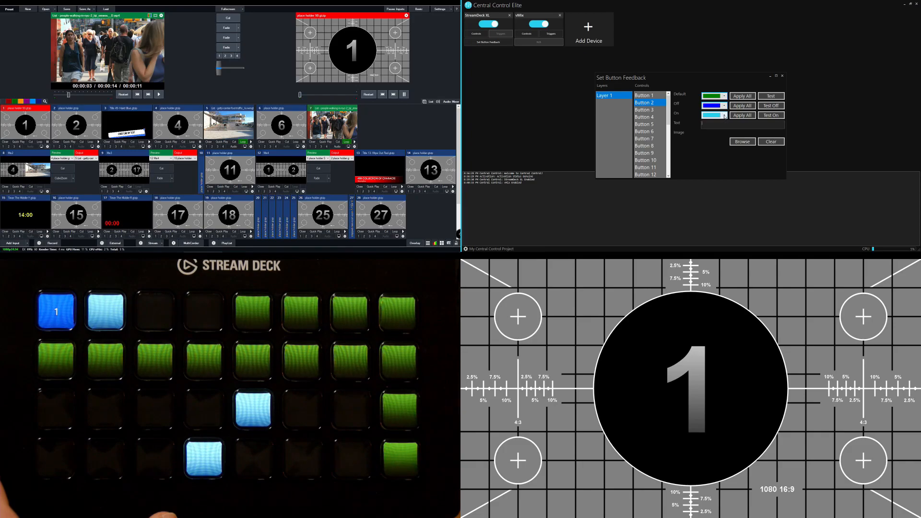
click(715, 116)
click(720, 128)
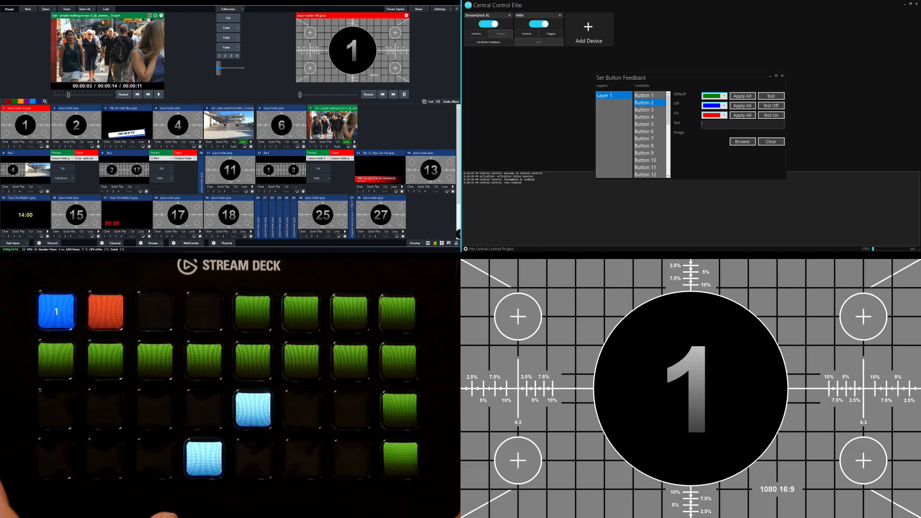
text(2)
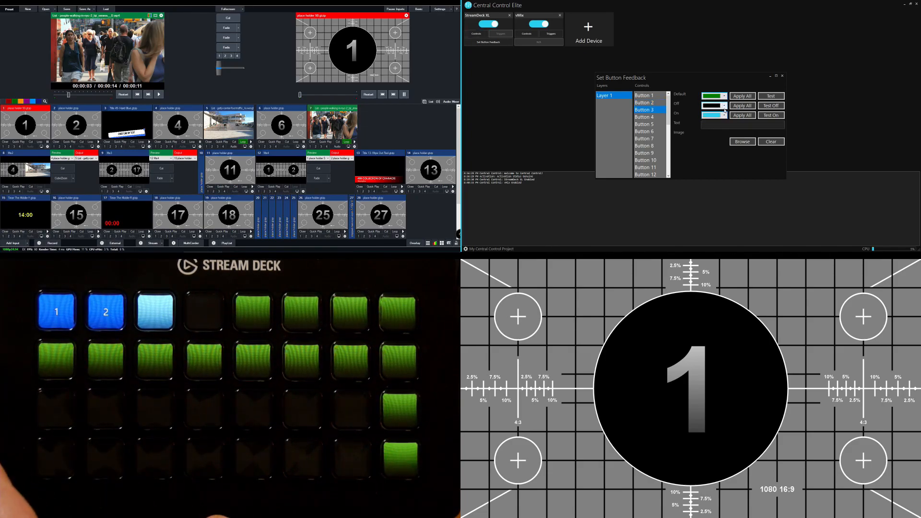
- Set the feedback for Button 3 to blue when off, red when on, with the text 3
click(724, 106)
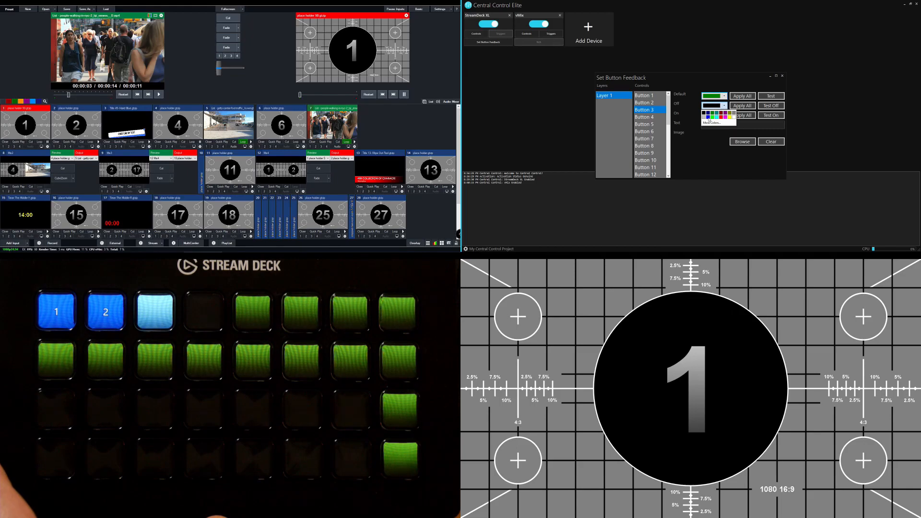
click(708, 117)
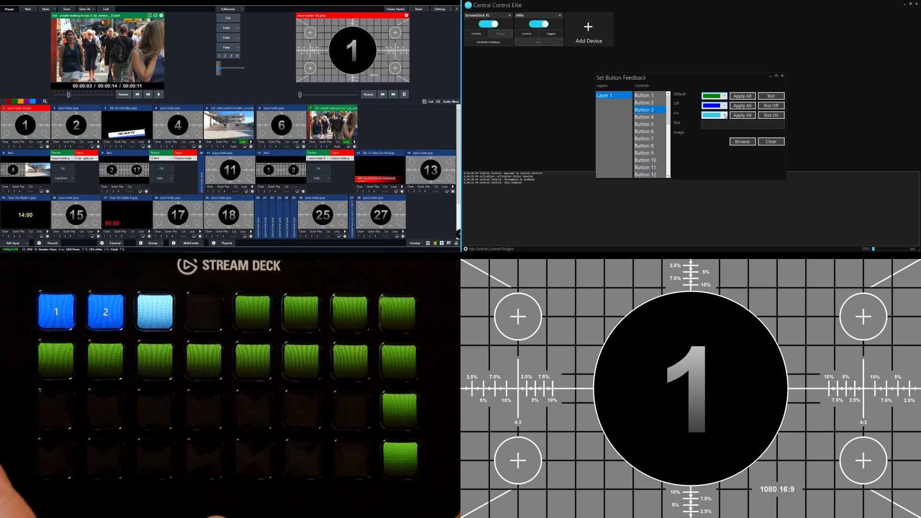
click(725, 116)
click(721, 126)
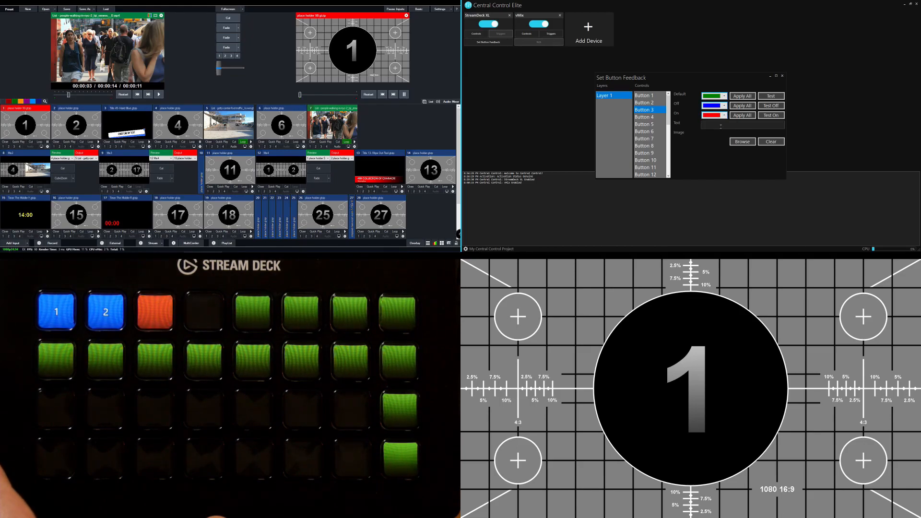
text(3)
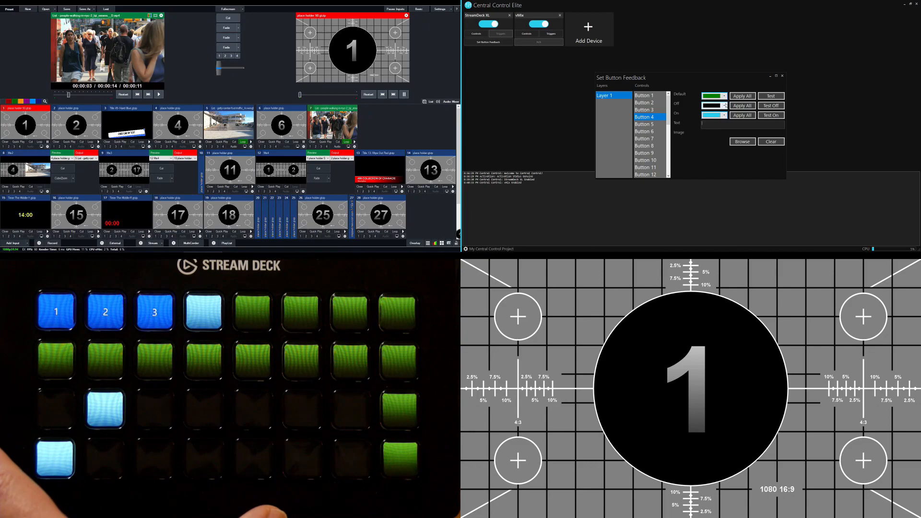
- Set the feedback for Button 4 to blue when off, red when on, with the text 4
click(722, 105)
click(708, 117)
click(724, 116)
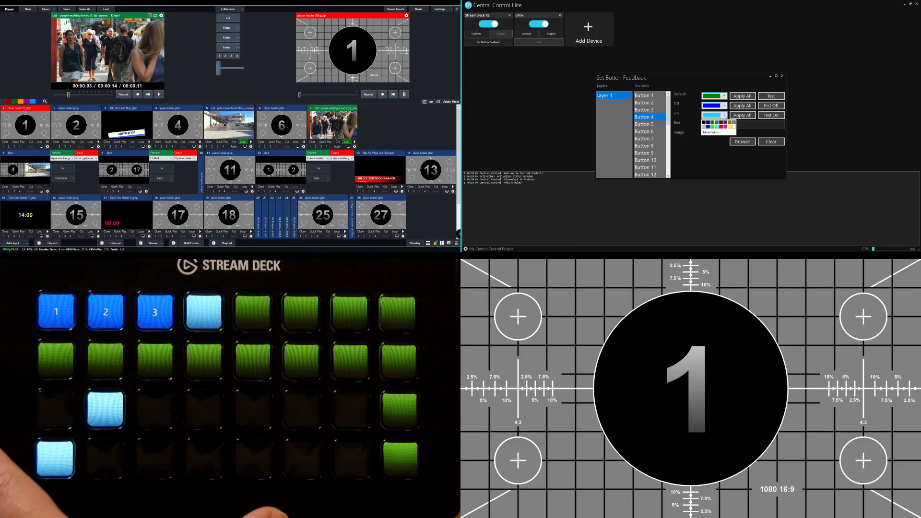
click(721, 126)
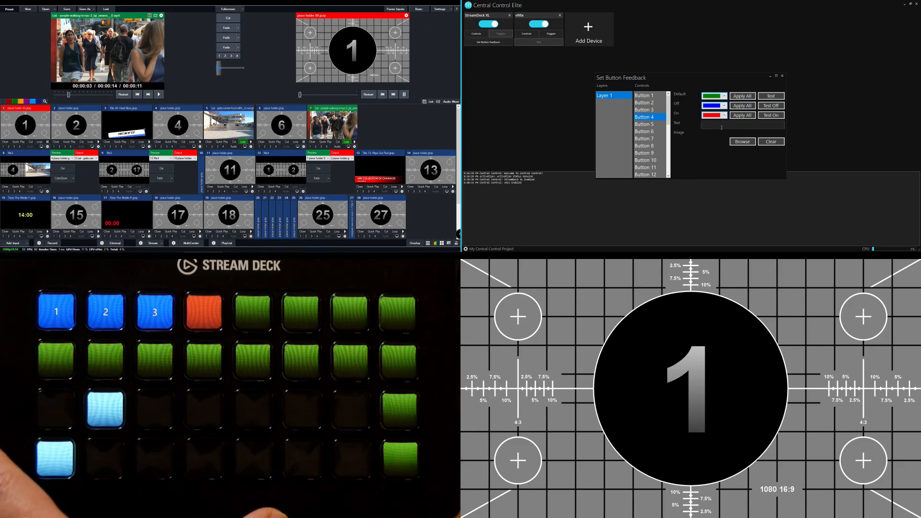
text(4)
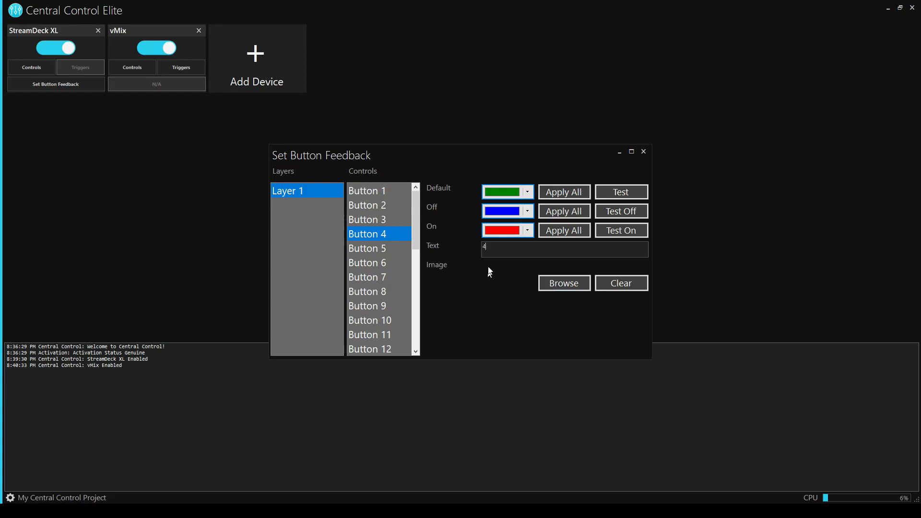
- Reopen the StreamDeck XL button feedback settings and set Button 25 to green when off and magenta when on
click(644, 152)
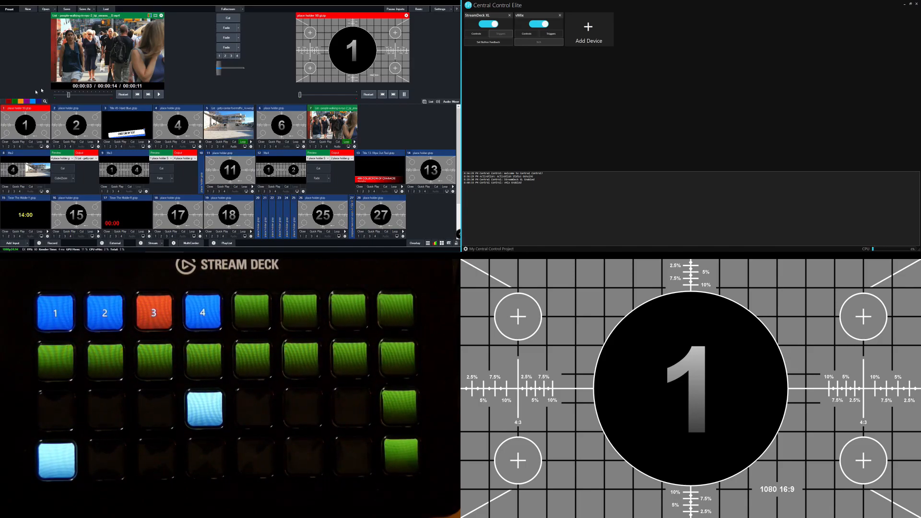
click(470, 41)
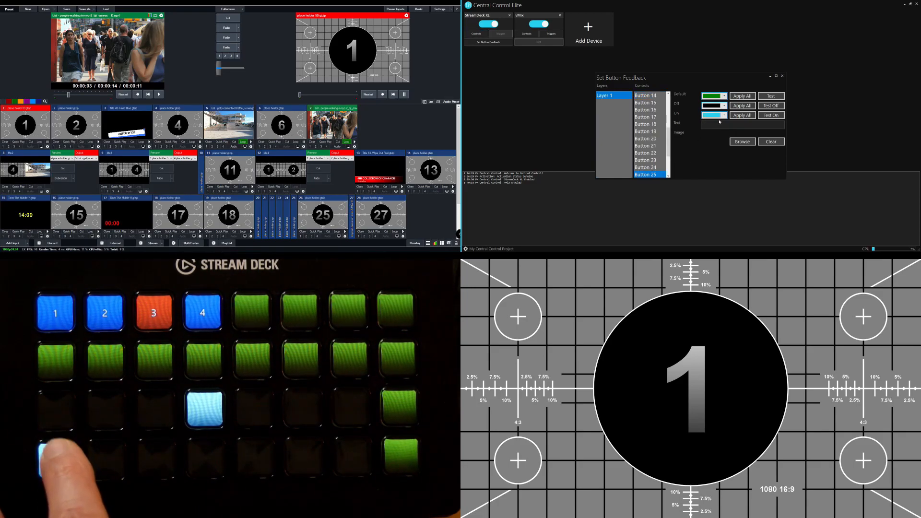
click(724, 106)
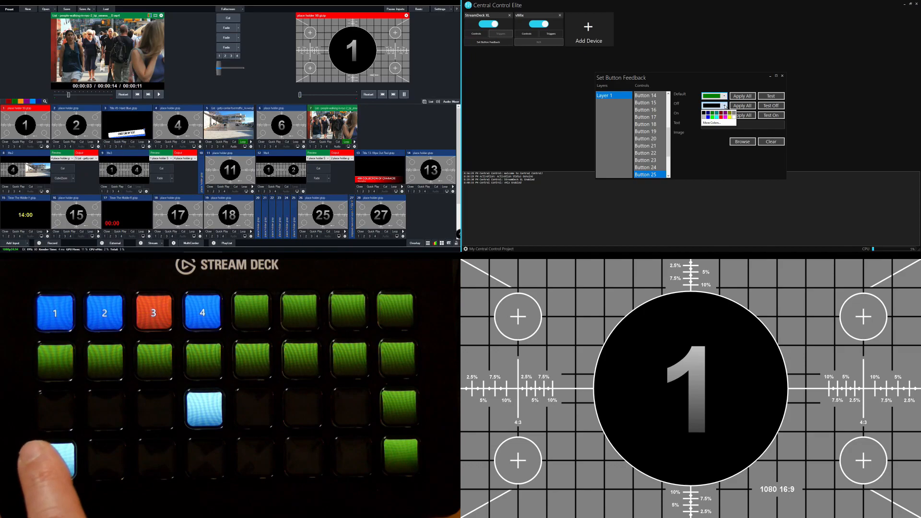
click(712, 112)
click(725, 115)
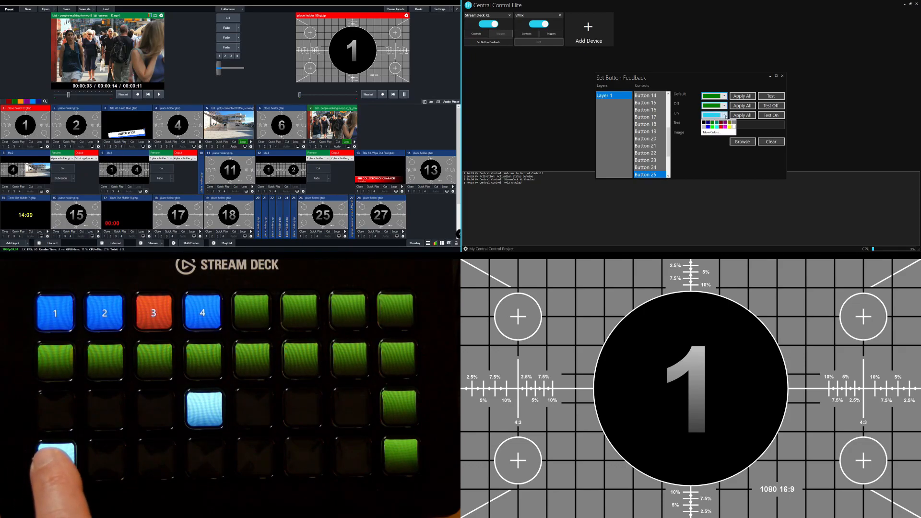
click(721, 127)
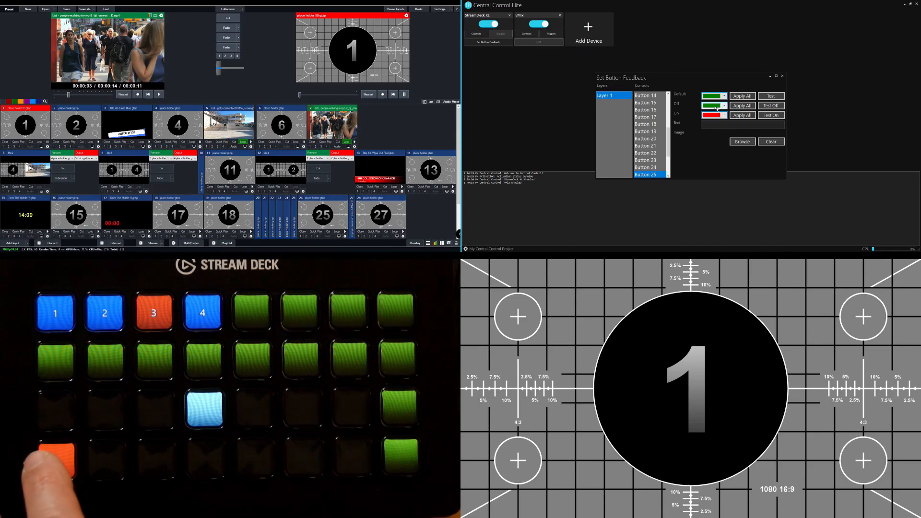
click(725, 115)
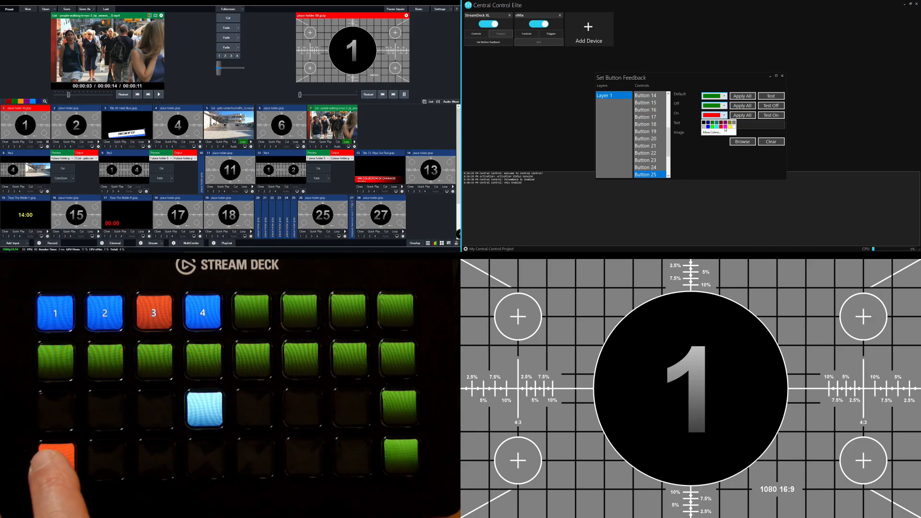
click(725, 127)
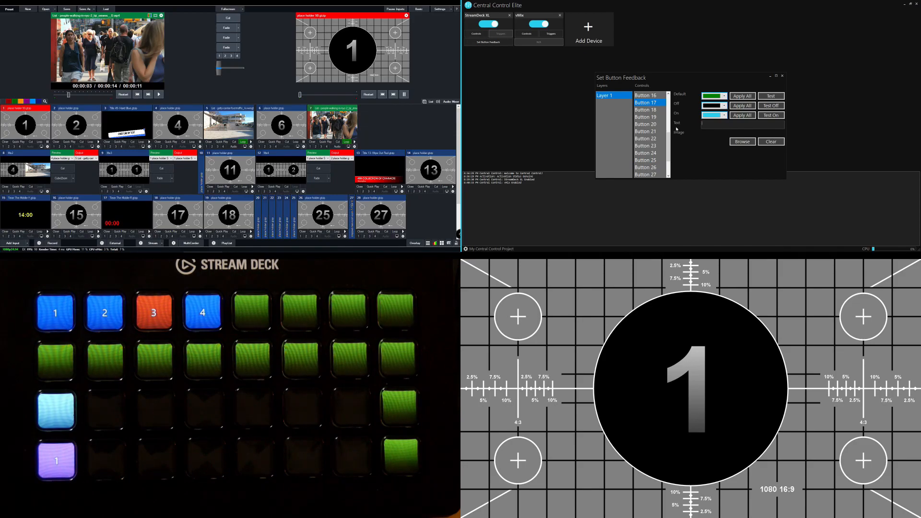
- Set the feedback for Button 17 to green when off, red when on, with the text 1
click(725, 115)
click(721, 127)
click(725, 106)
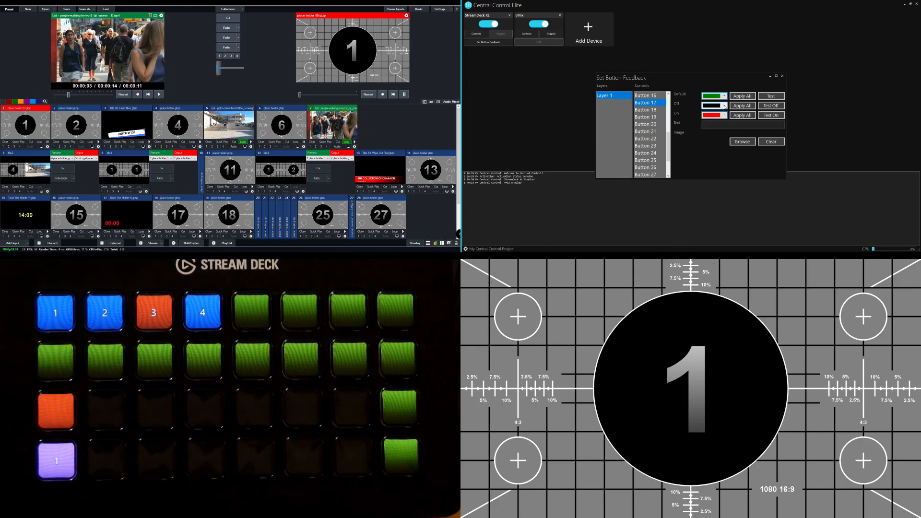
click(712, 114)
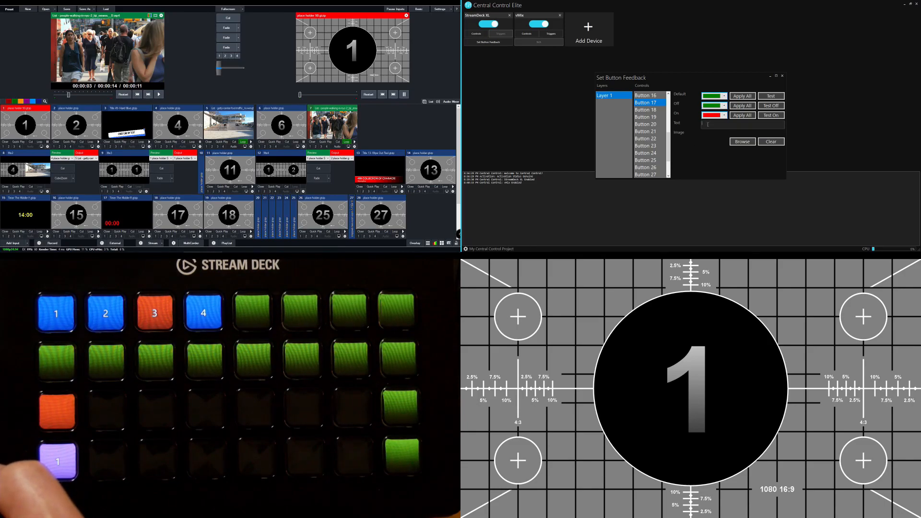
text(1)
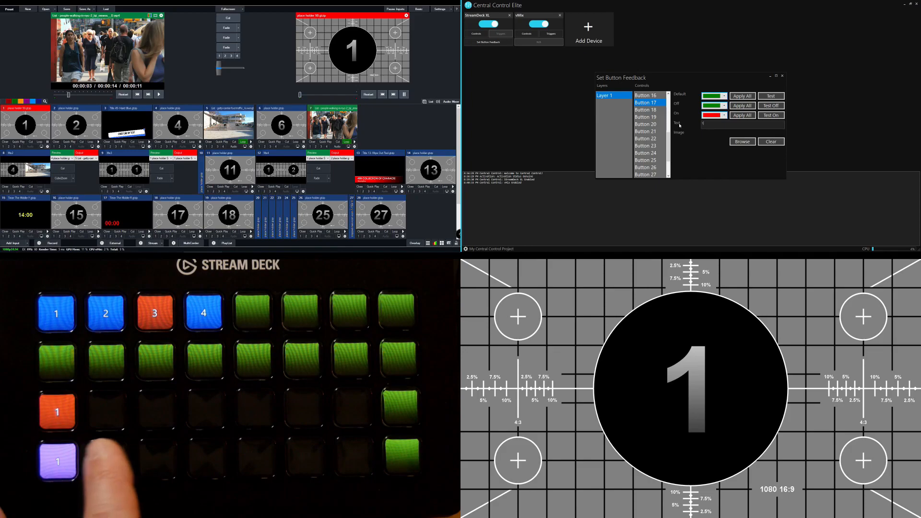
- Set the off colour to green for the remaining numbered buttons in the two lower rows, and close the button feedback settings
click(722, 106)
click(712, 116)
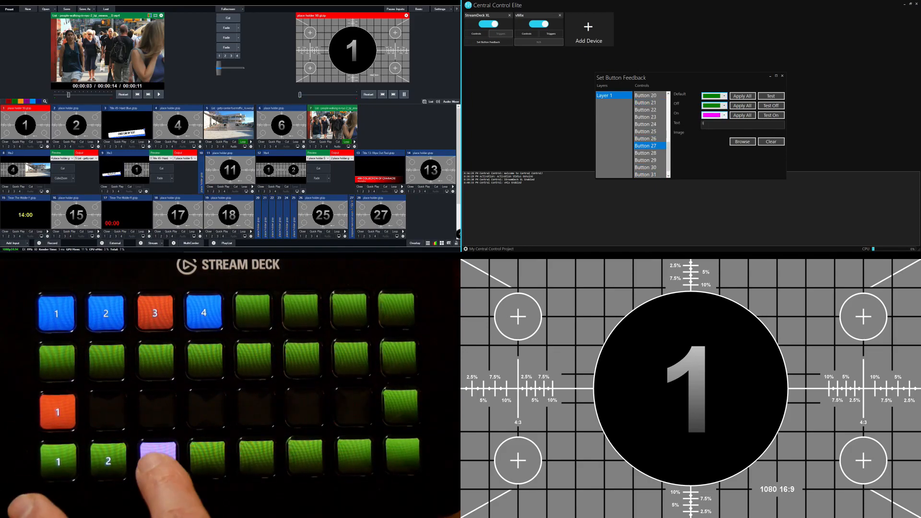
click(724, 105)
click(712, 117)
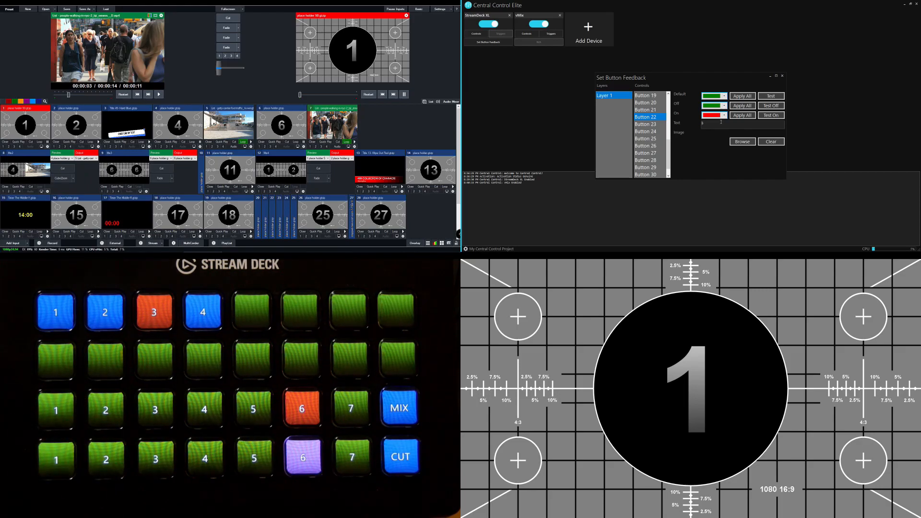
click(783, 76)
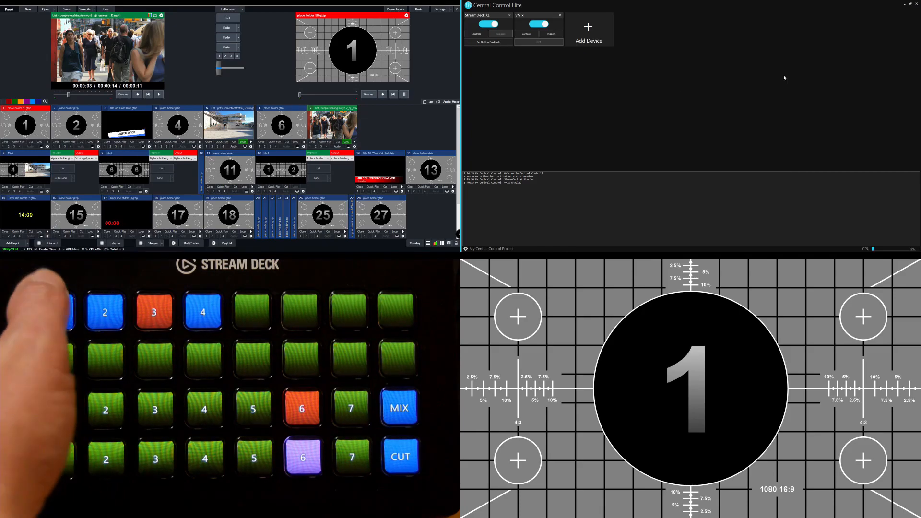